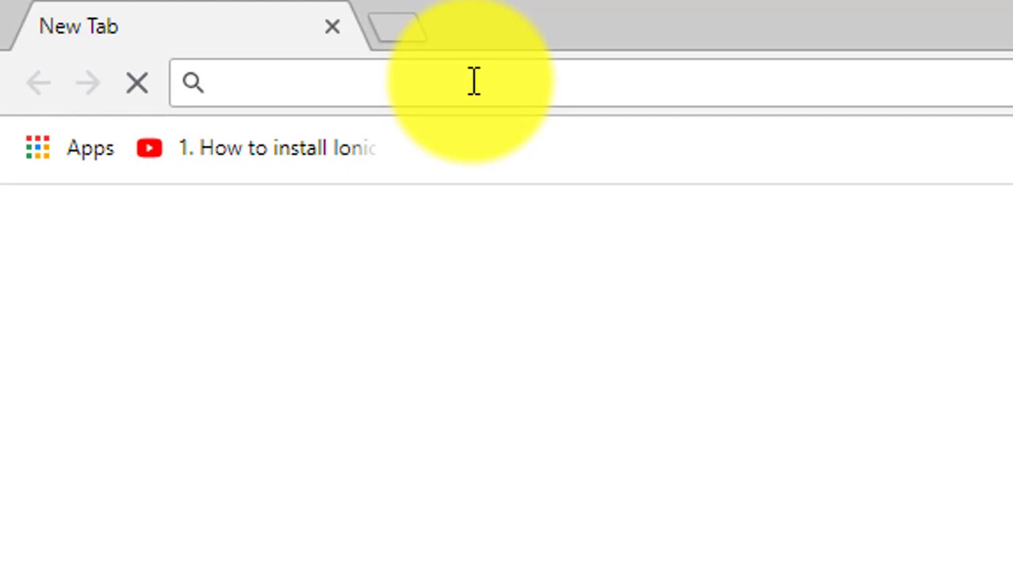
Search Google for "java development kit download" and open the Java SE Development Kit 8 result
type("java")
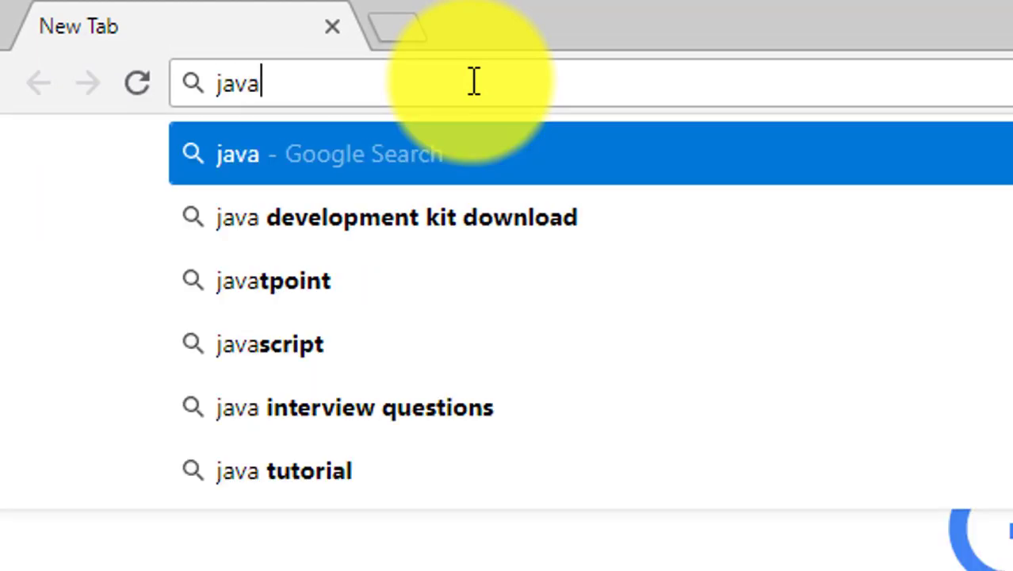
type(" de")
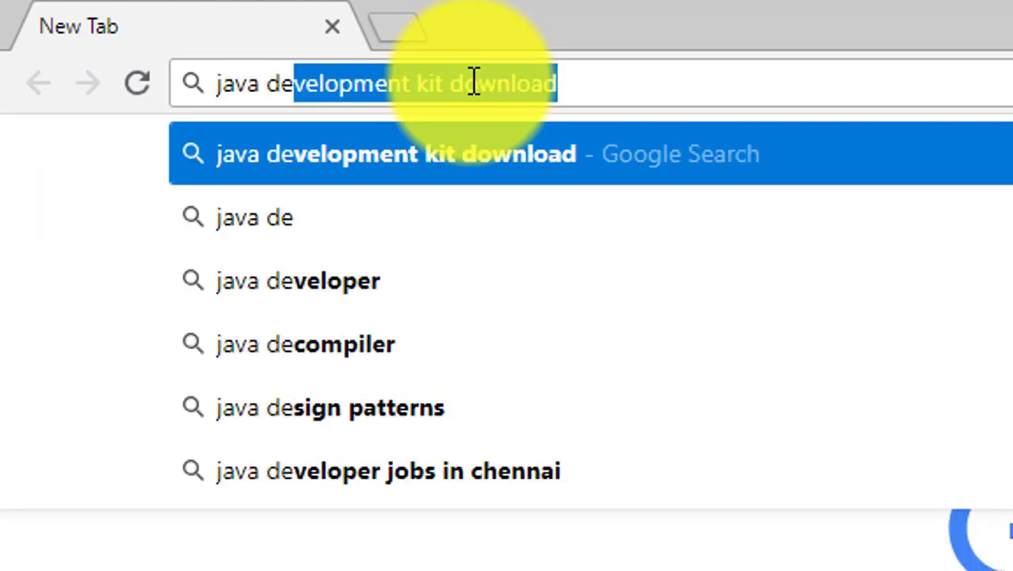
type("velopment")
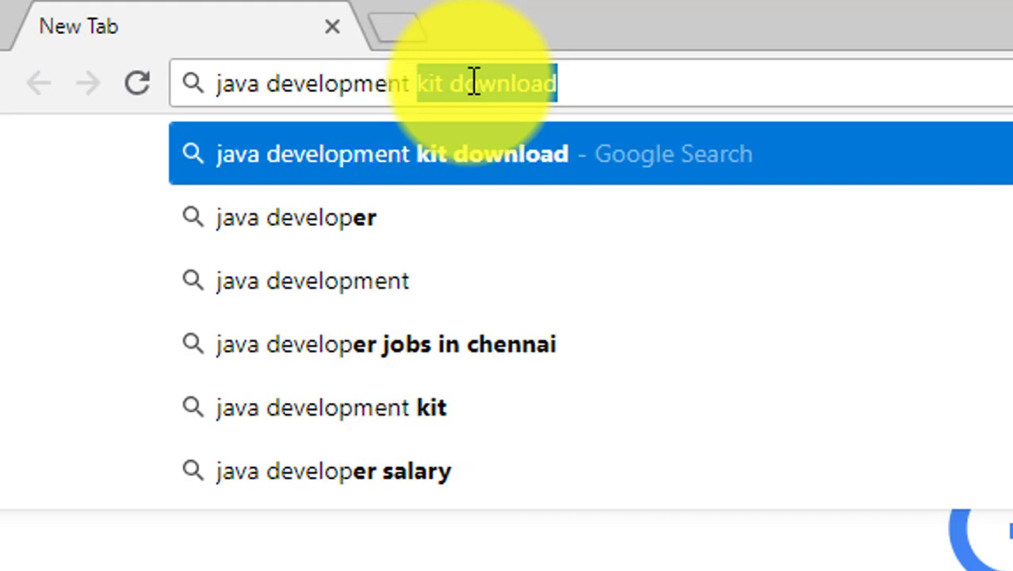
type(" kit downl")
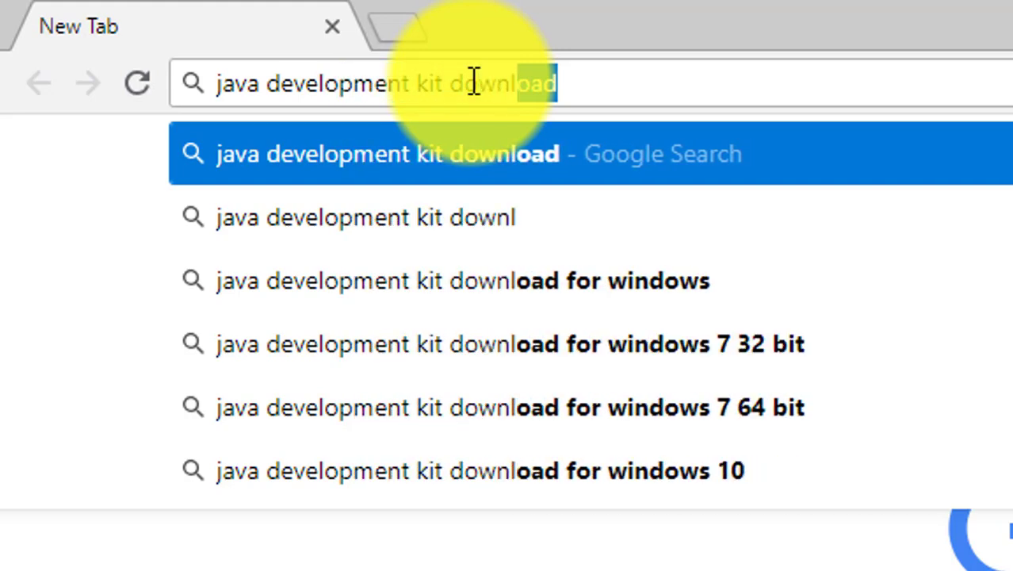
key("Return")
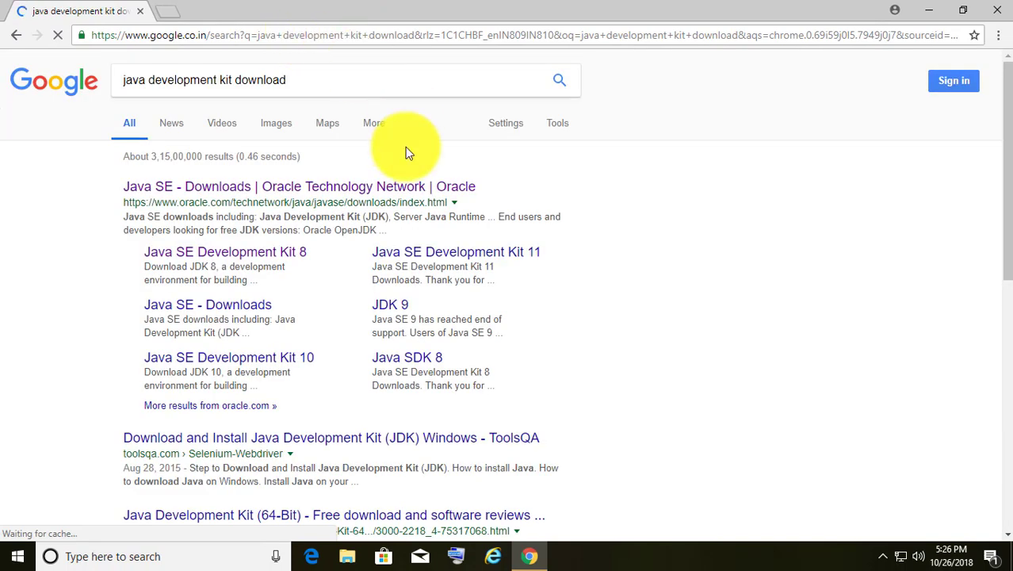
left_click(215, 255)
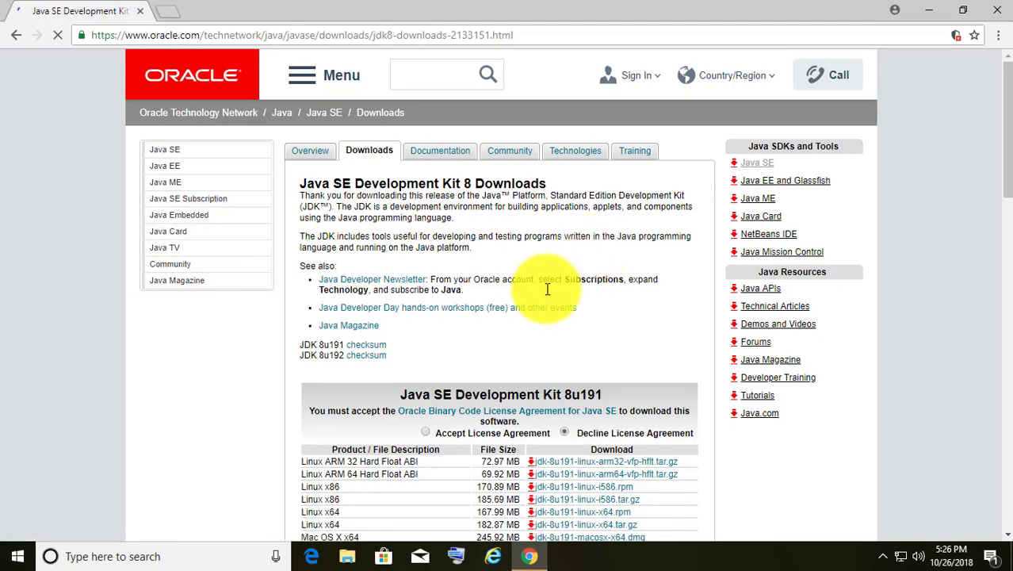
Accept the license agreement for Java SE Development Kit 8u191 and download the Windows x64 installer, jdk-8u191-windows-x64.exe
scroll(544, 292, "down", 2)
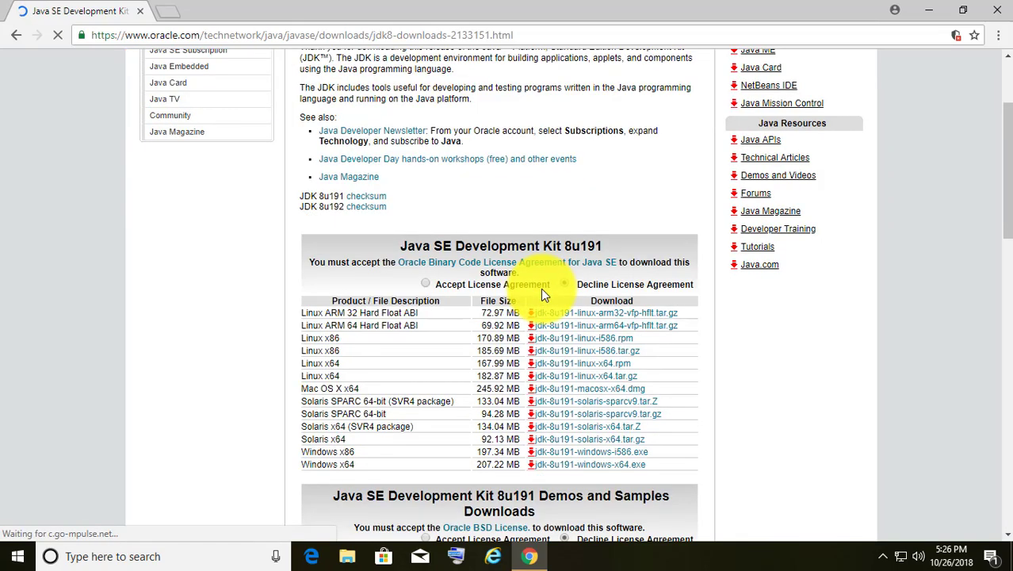
scroll(542, 290, "down", 2)
scroll(541, 290, "up", 2)
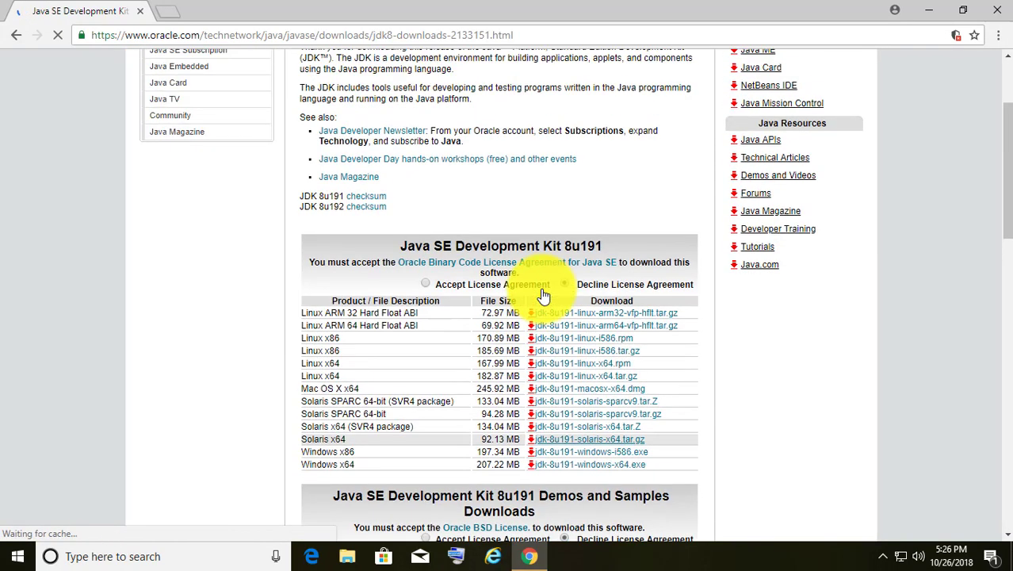
scroll(541, 290, "up", 2)
scroll(541, 290, "down", 3)
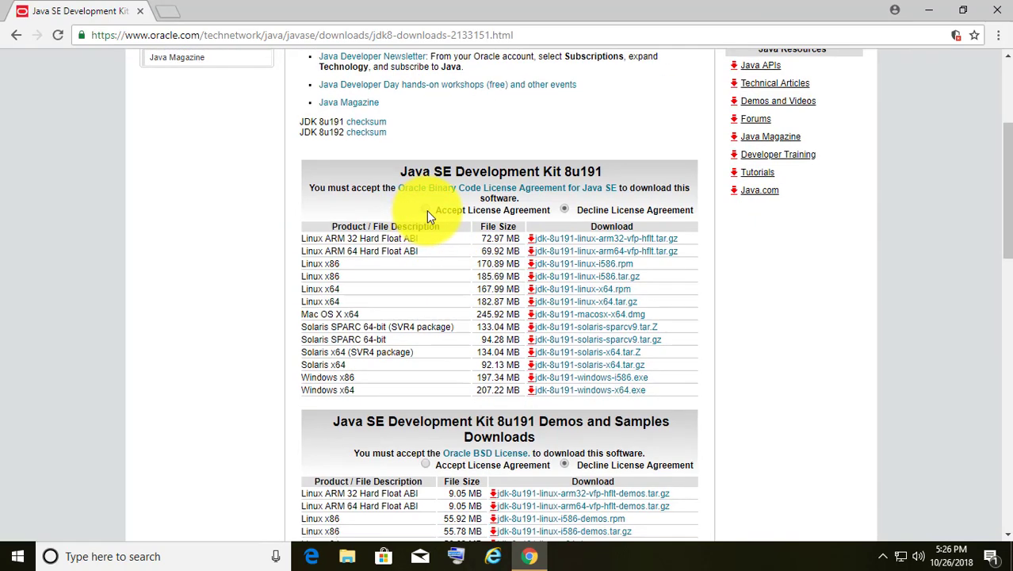
left_click(426, 209)
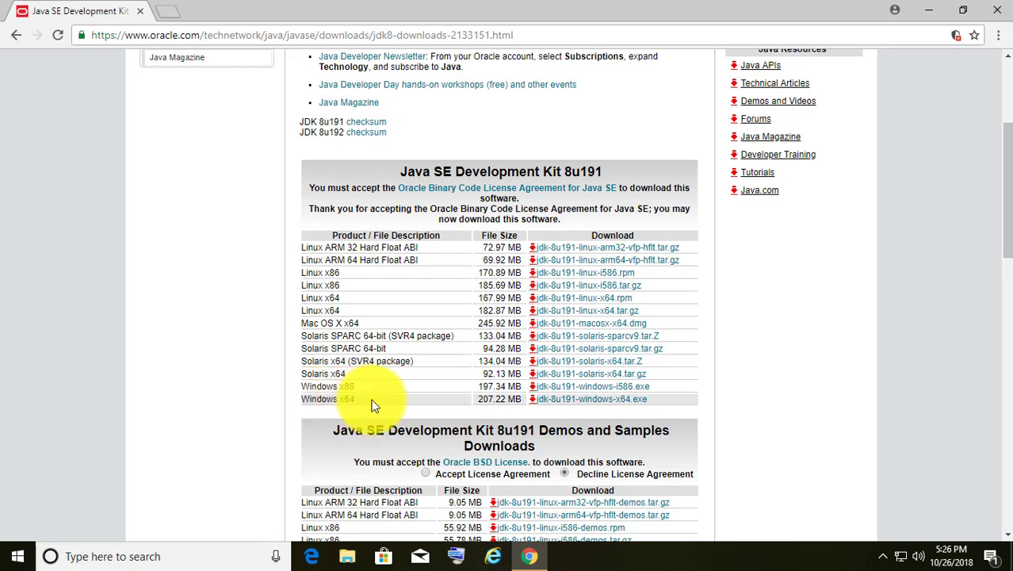
left_click(597, 400)
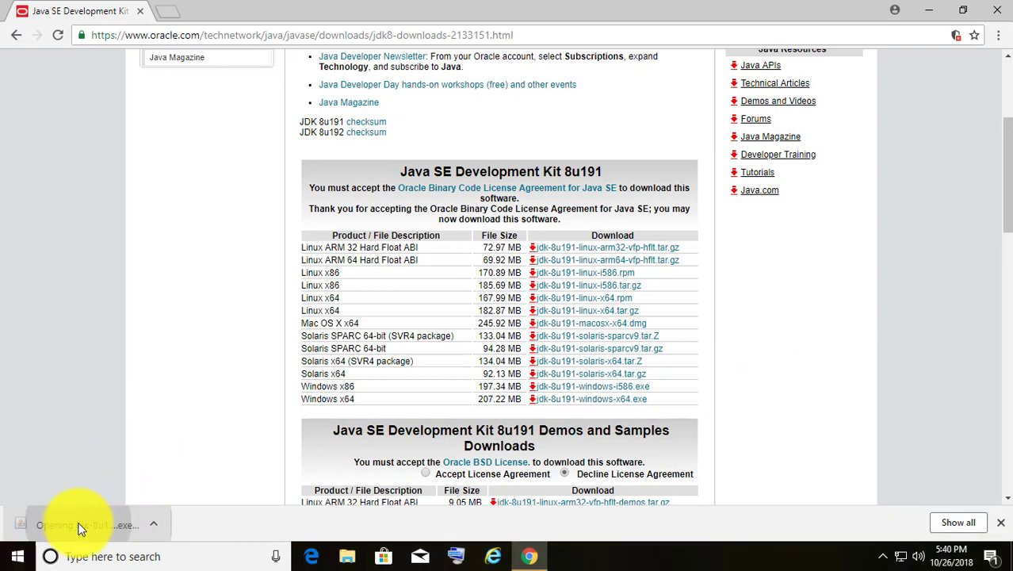
Run the downloaded JDK installer, minimize the browser and allow the installer to make changes to the device
left_click(79, 525)
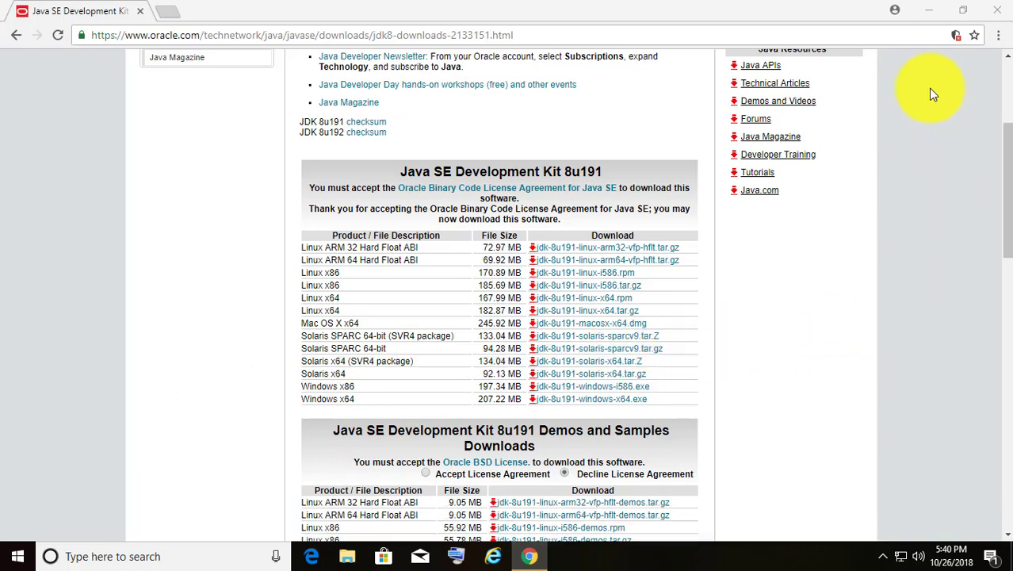
left_click(928, 11)
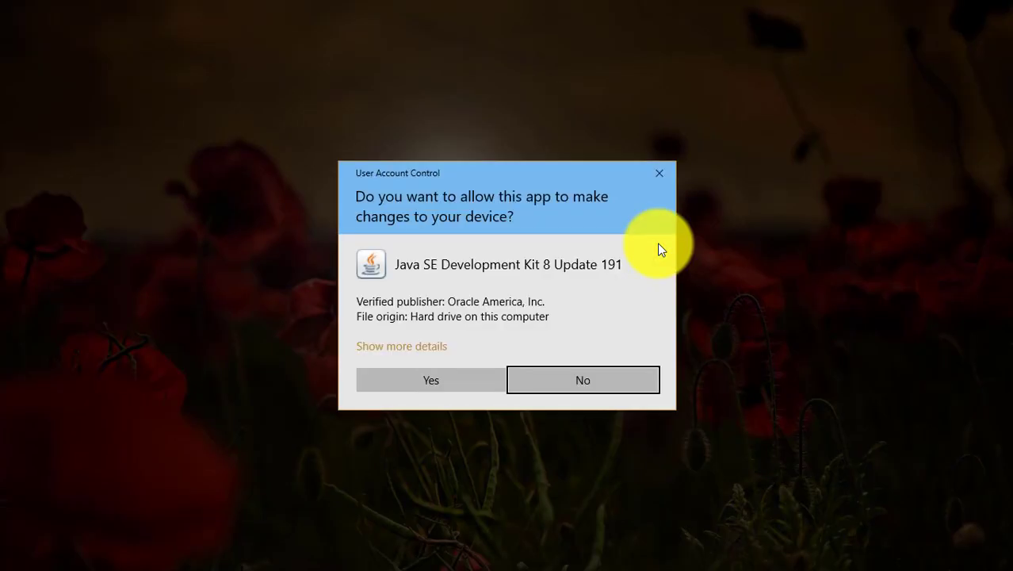
left_click(430, 380)
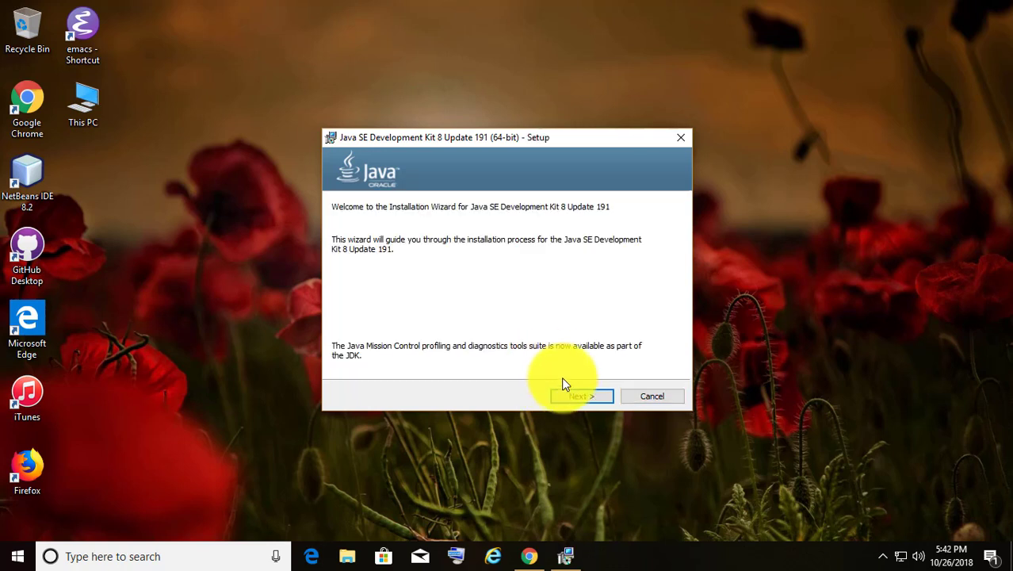
Install Java SE Development Kit 8 Update 191 with the default features and JDK and JRE destination folders, then close the wizard
left_click(580, 396)
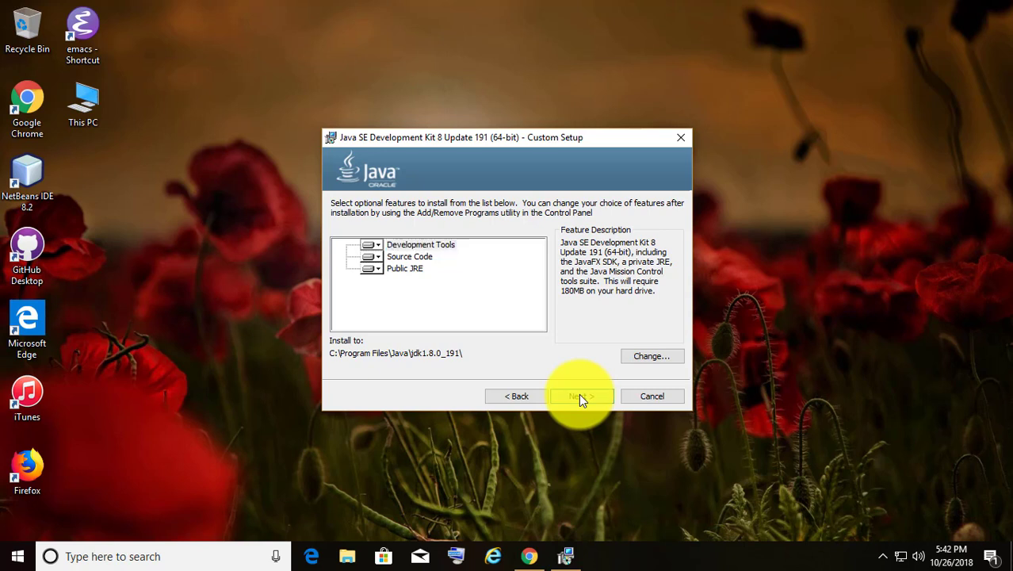
left_click(578, 395)
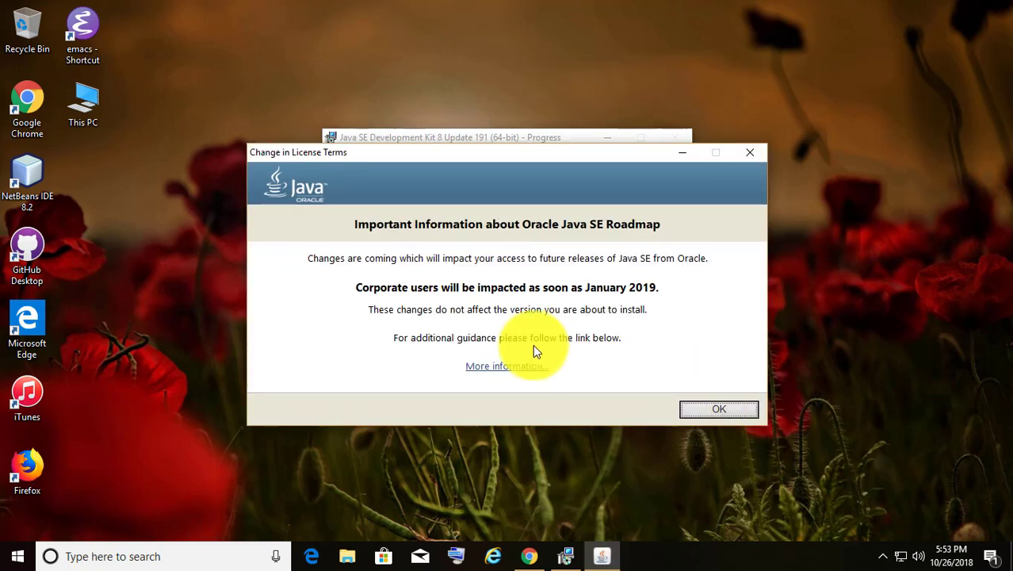
left_click(690, 410)
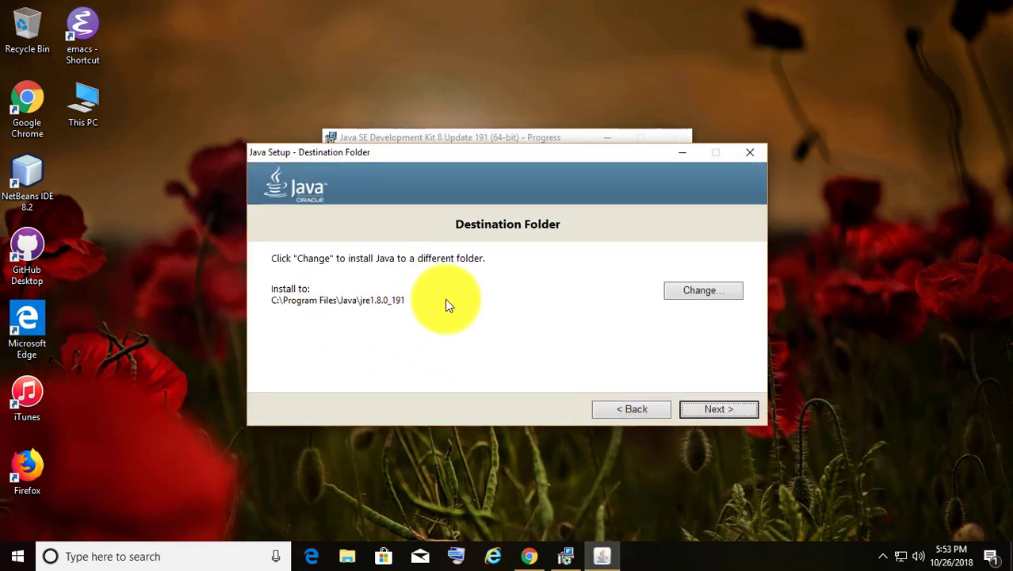
left_click(719, 410)
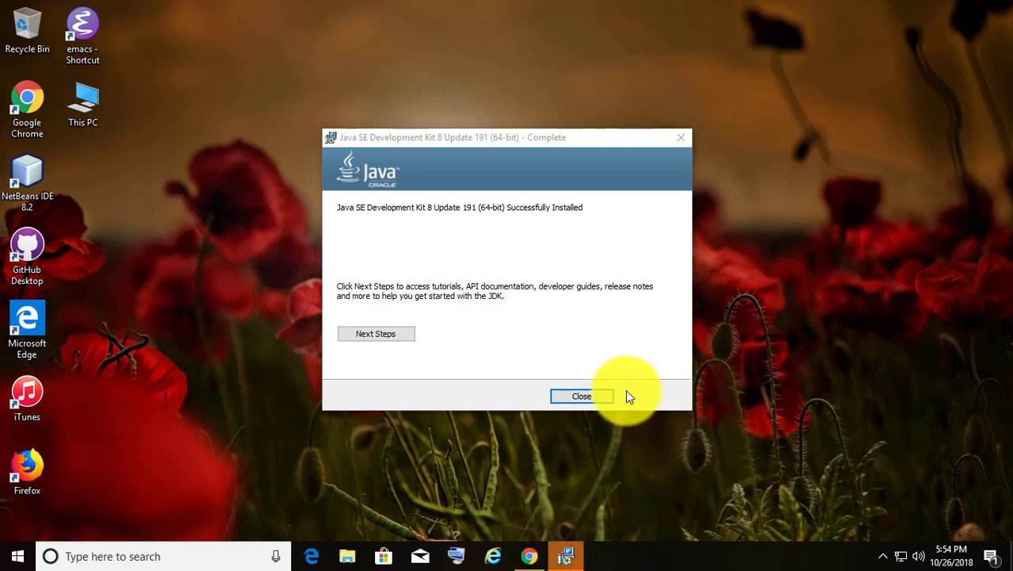
left_click(596, 394)
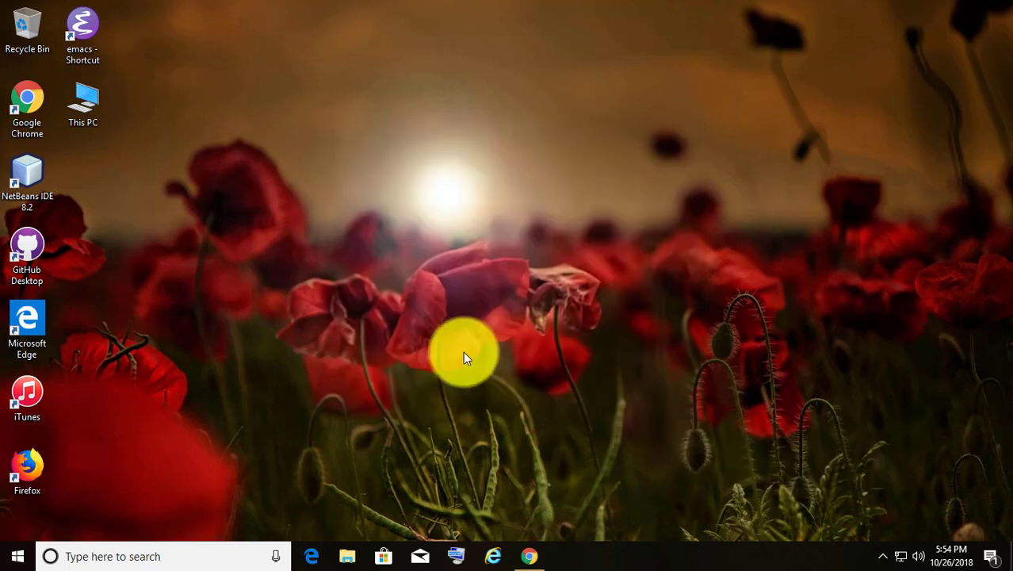
Open the JDK installation folder C:\Program Files\Java\jdk1.8.0_191 in File Explorer
left_click(86, 104)
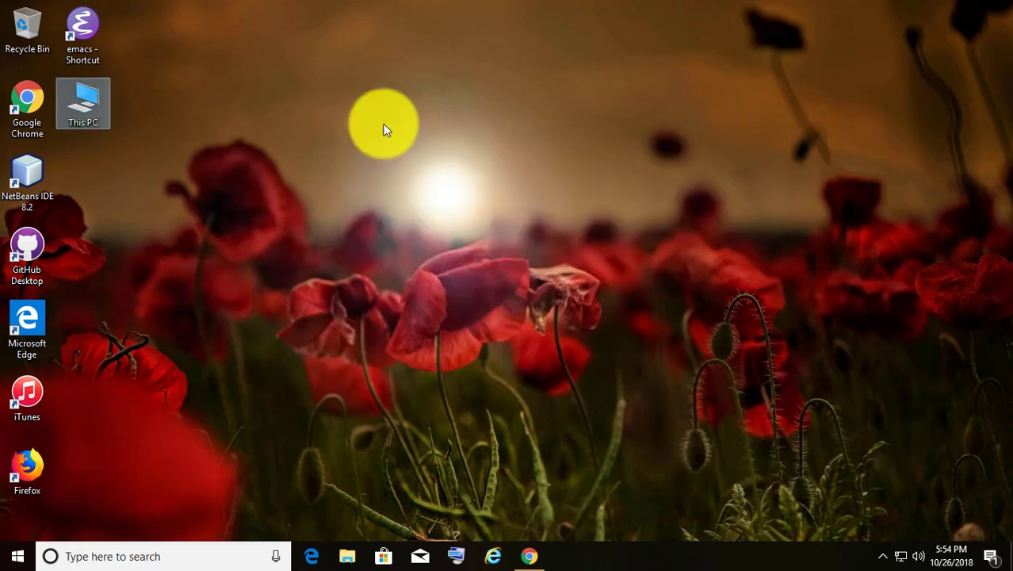
left_click(399, 130)
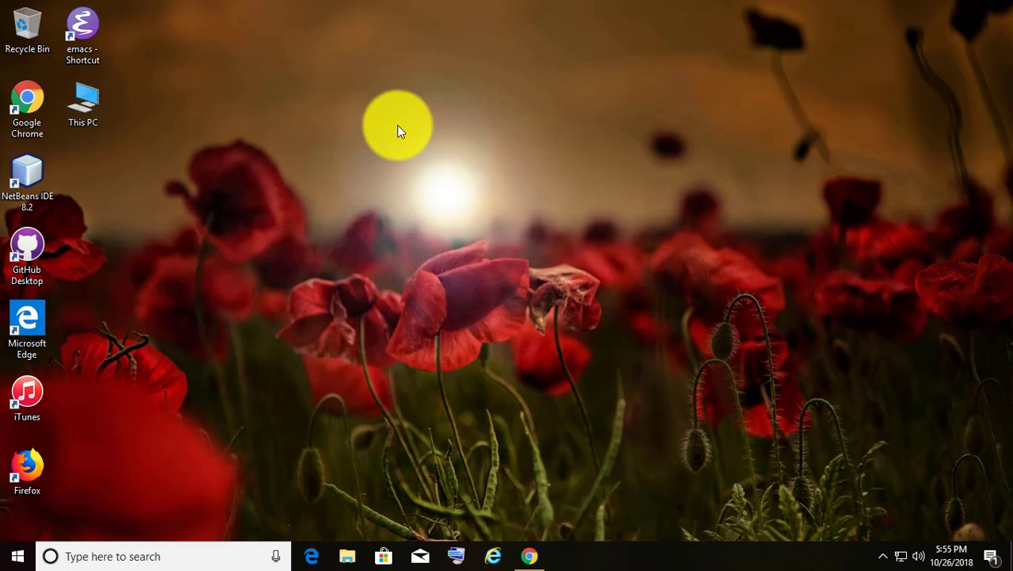
key("super+e")
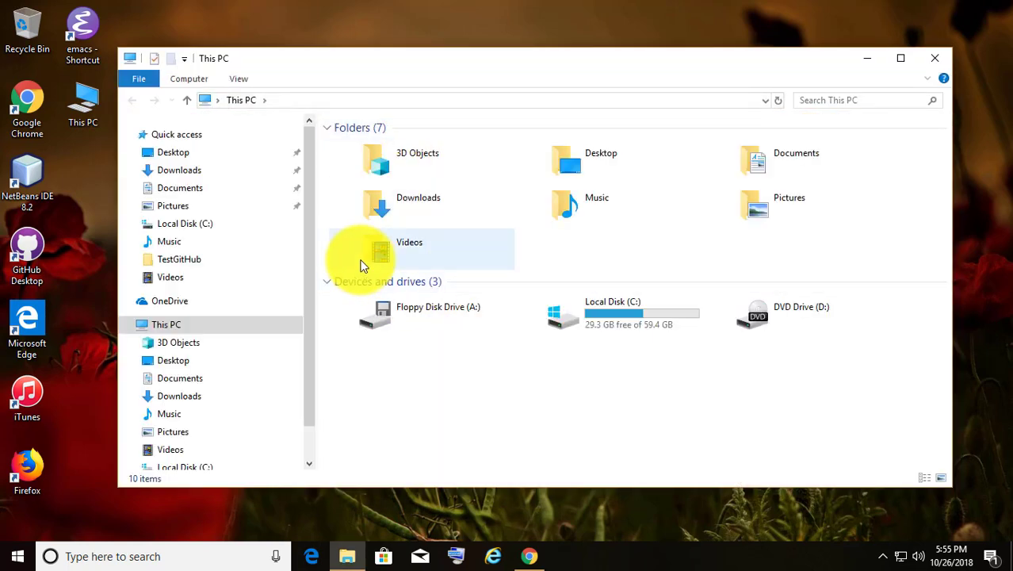
left_click(626, 321)
double_click(625, 319)
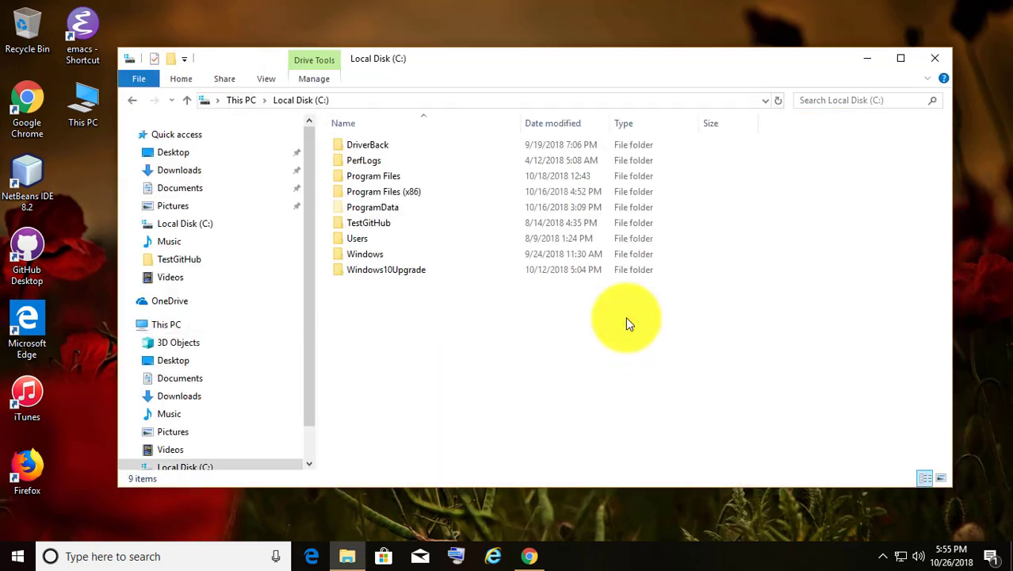
double_click(387, 175)
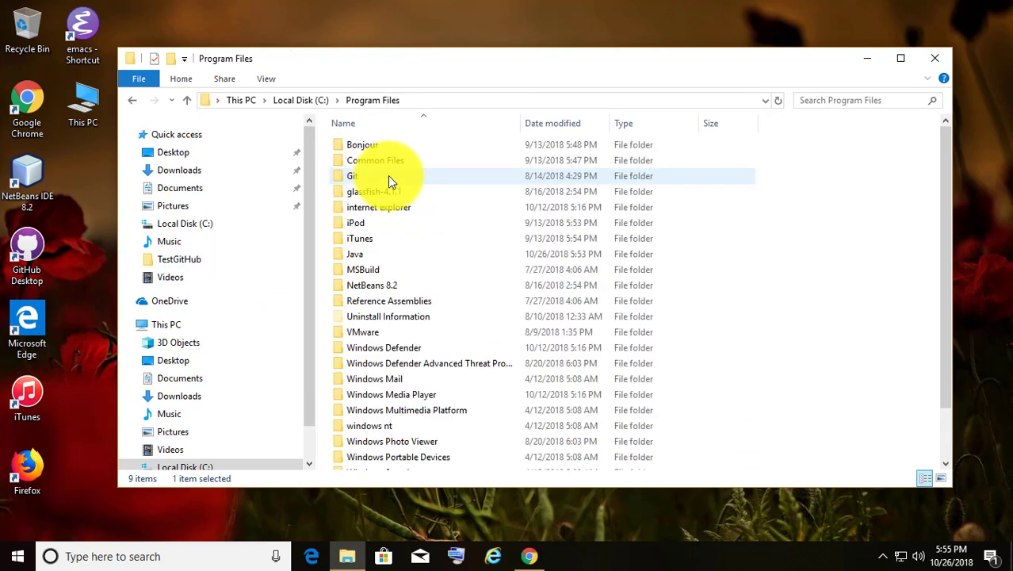
left_click(361, 255)
double_click(361, 255)
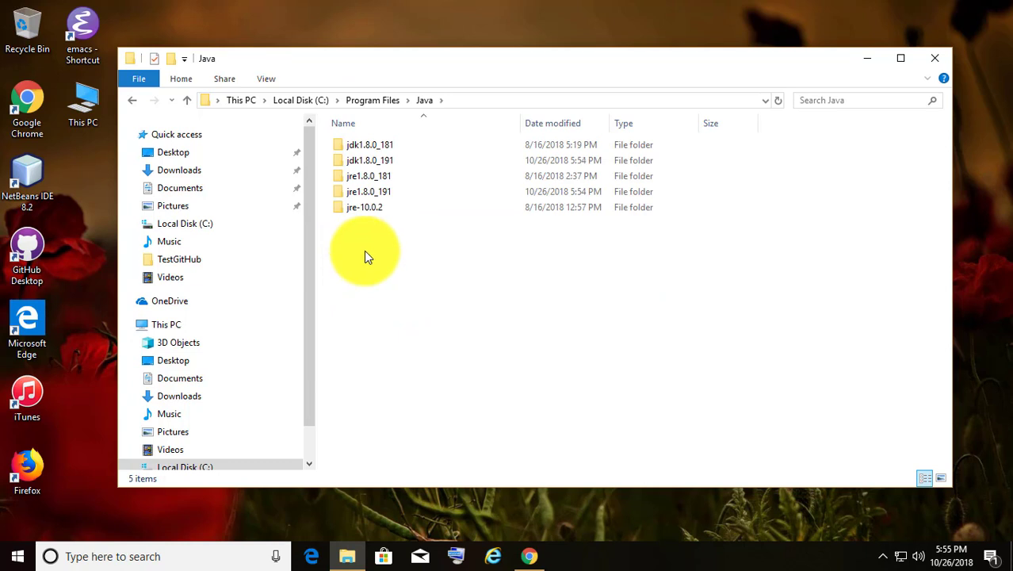
double_click(388, 160)
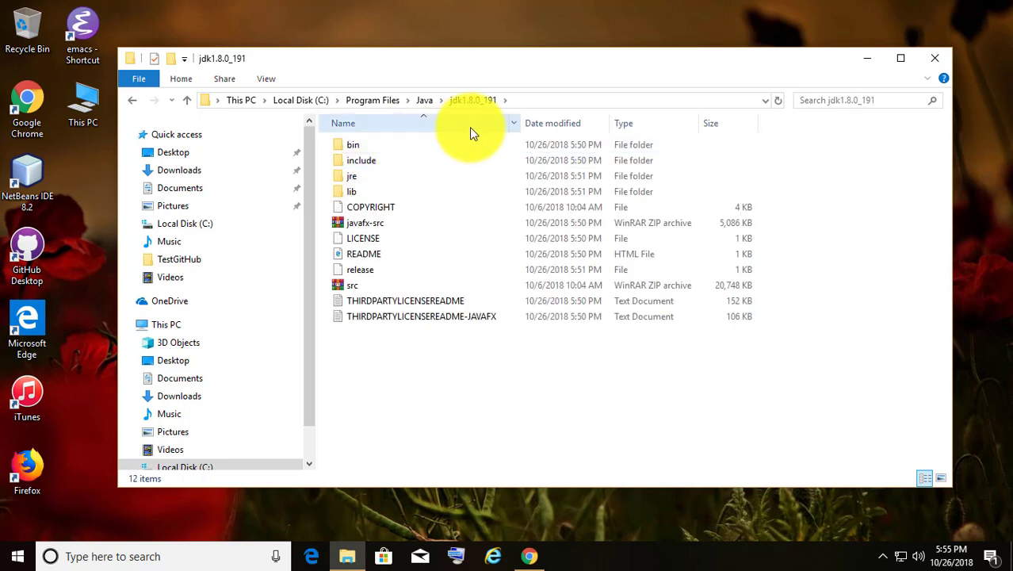
Copy the full path of the jdk1.8.0_191 folder and minimize the File Explorer window
left_click(534, 102)
right_click(316, 100)
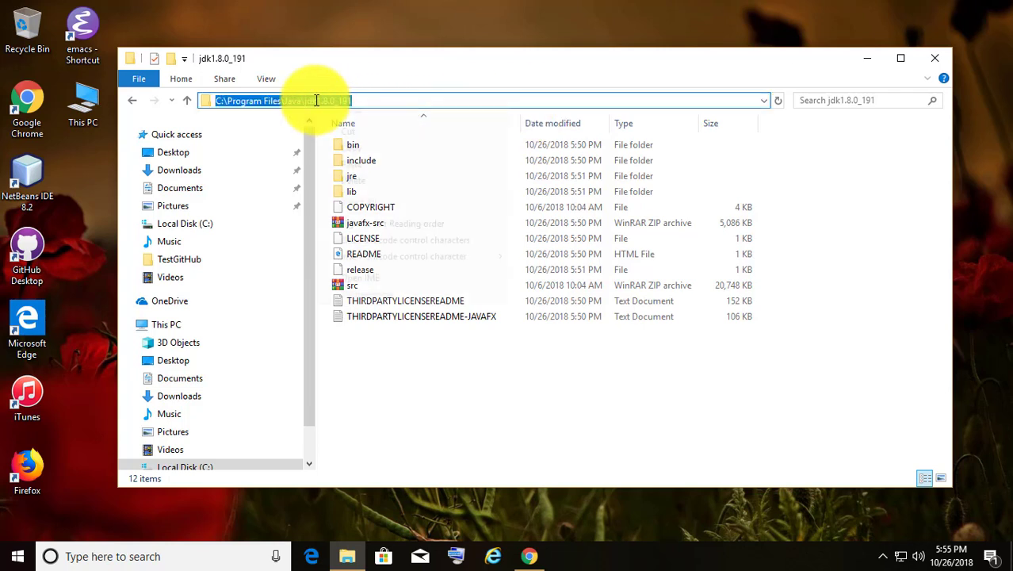
left_click(350, 148)
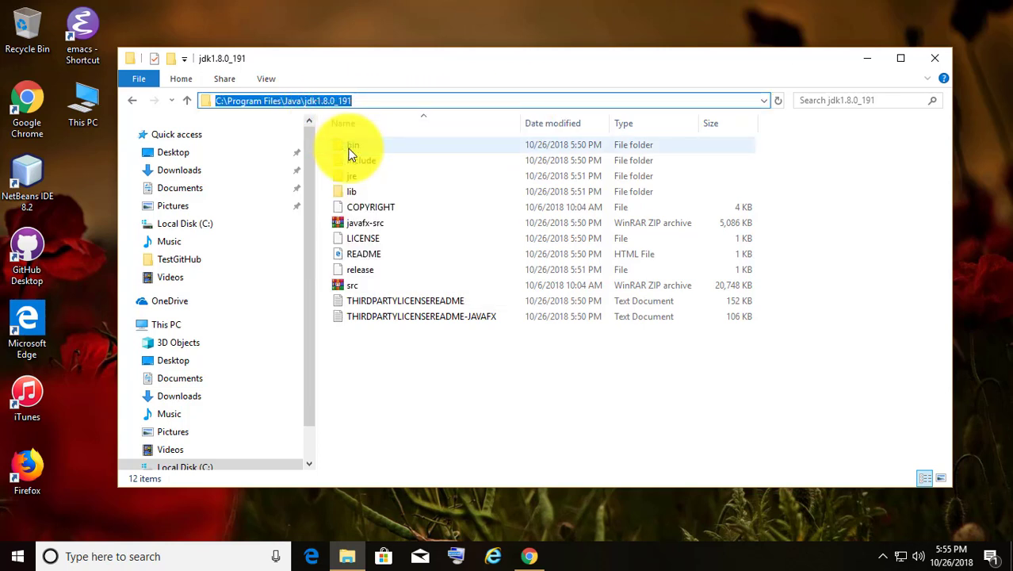
left_click(867, 59)
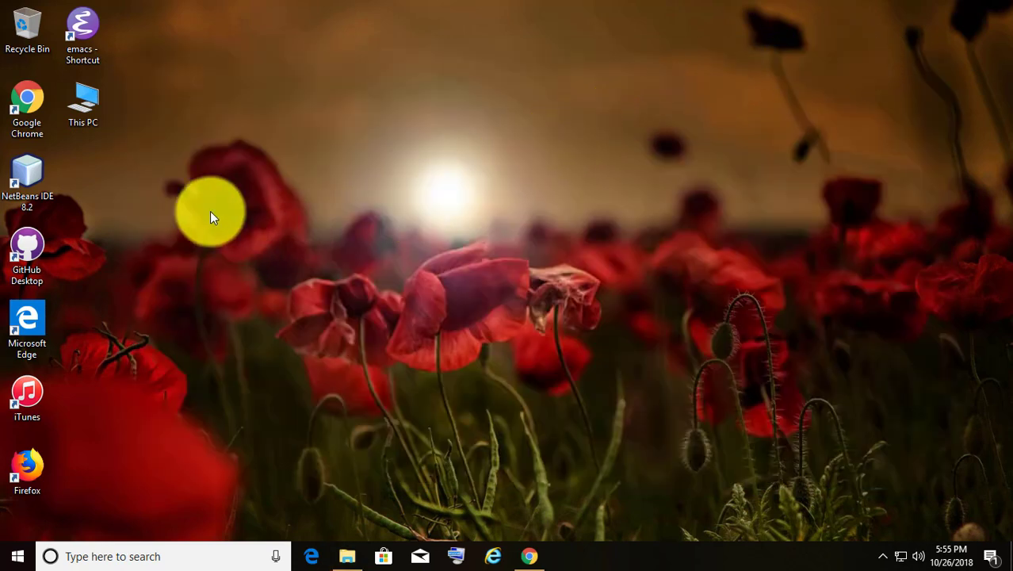
Open the Environment Variables dialog through the advanced system settings of This PC
right_click(80, 99)
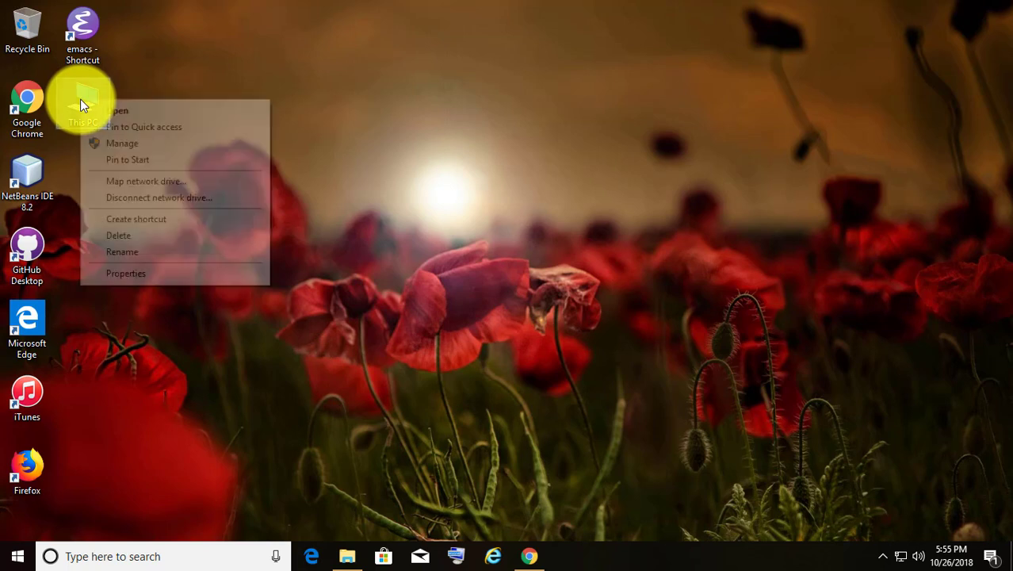
left_click(154, 267)
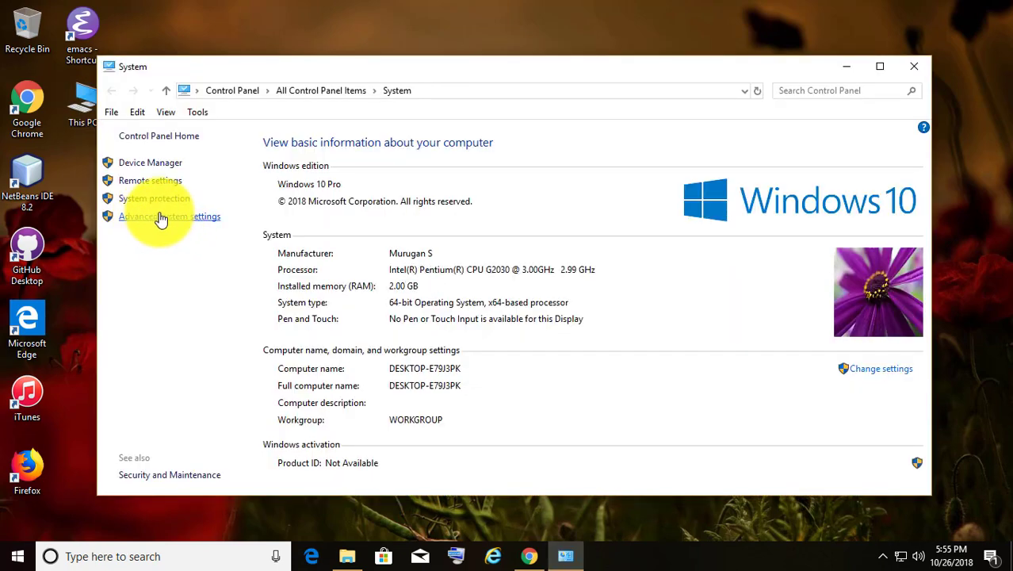
left_click(161, 219)
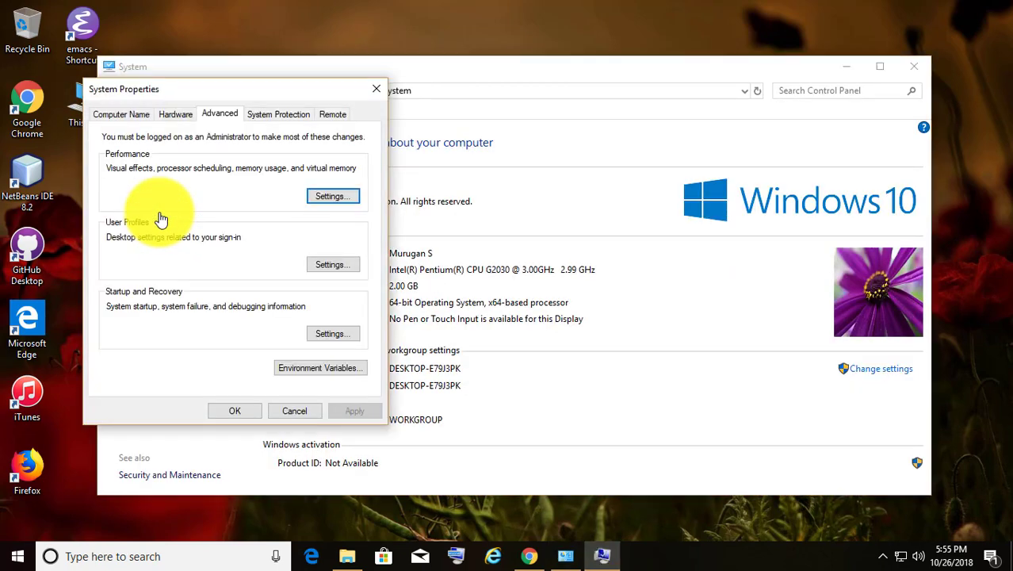
left_click(322, 368)
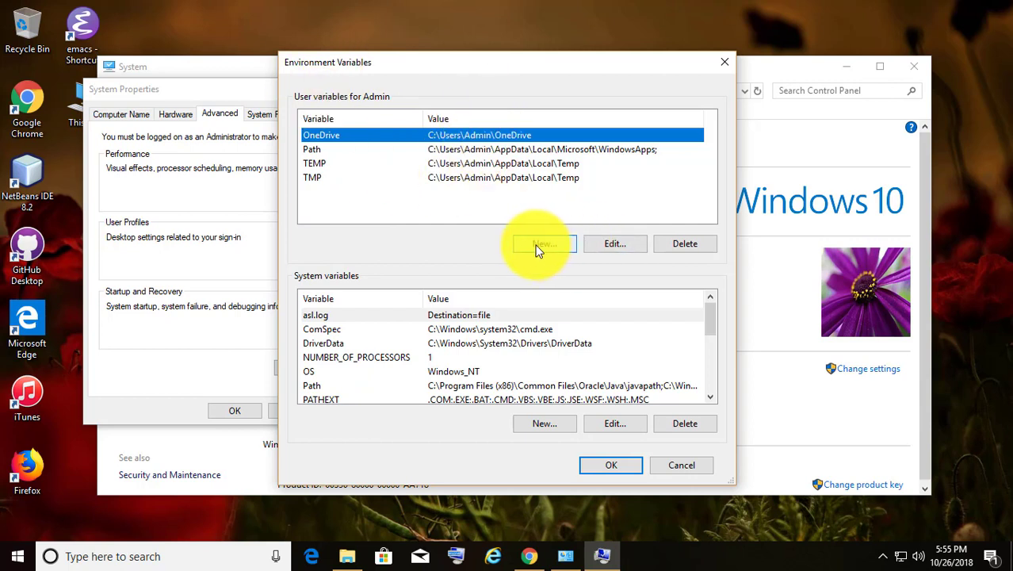
Create a user variable JAVA_HOME with value C:\Program Files\Java\jdk1.8.0_191, then confirm the Environment Variables and System Properties dialogs
left_click(557, 245)
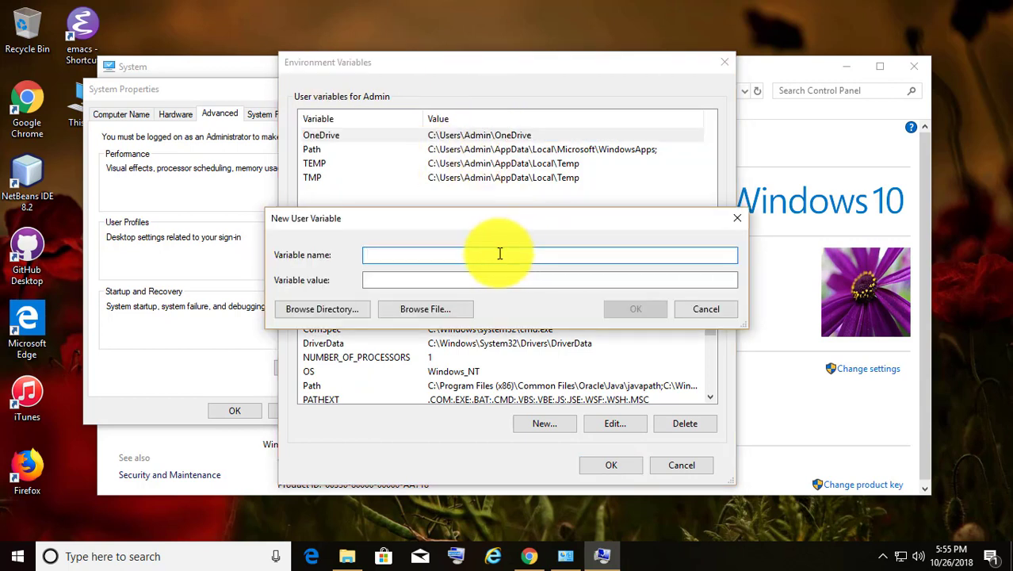
type("JAV")
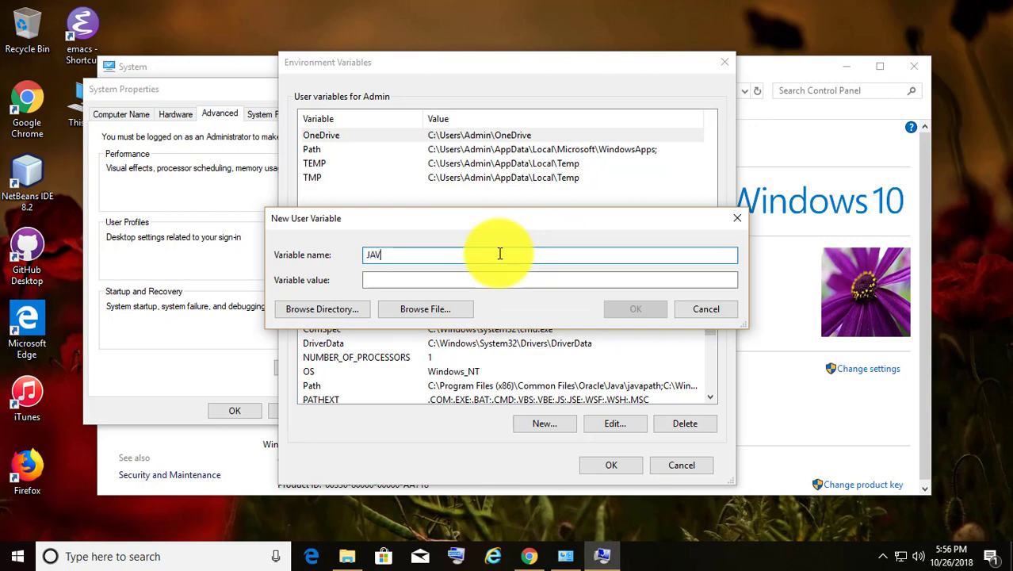
type("A_HOME")
left_click(396, 278)
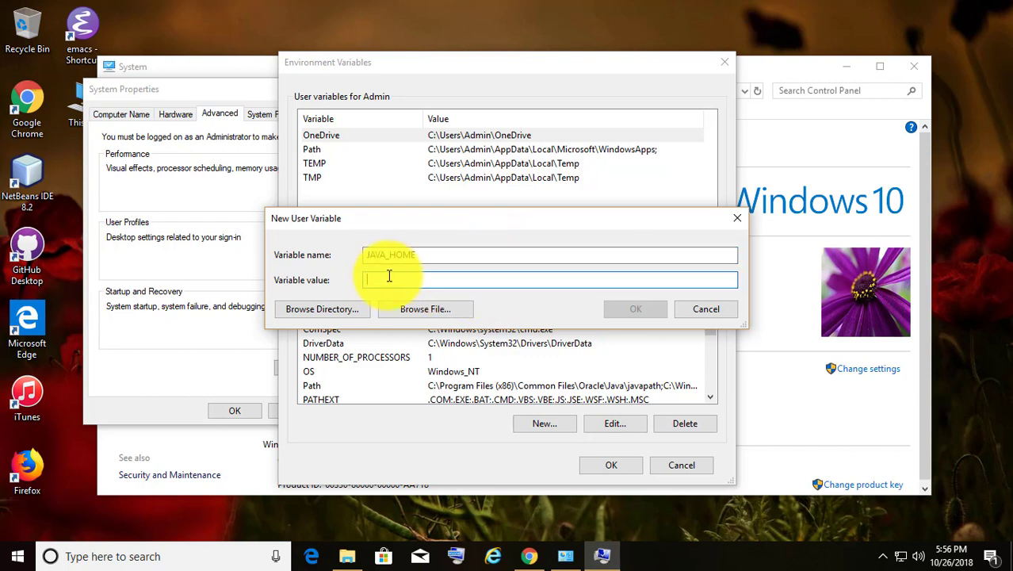
right_click(390, 282)
left_click(411, 341)
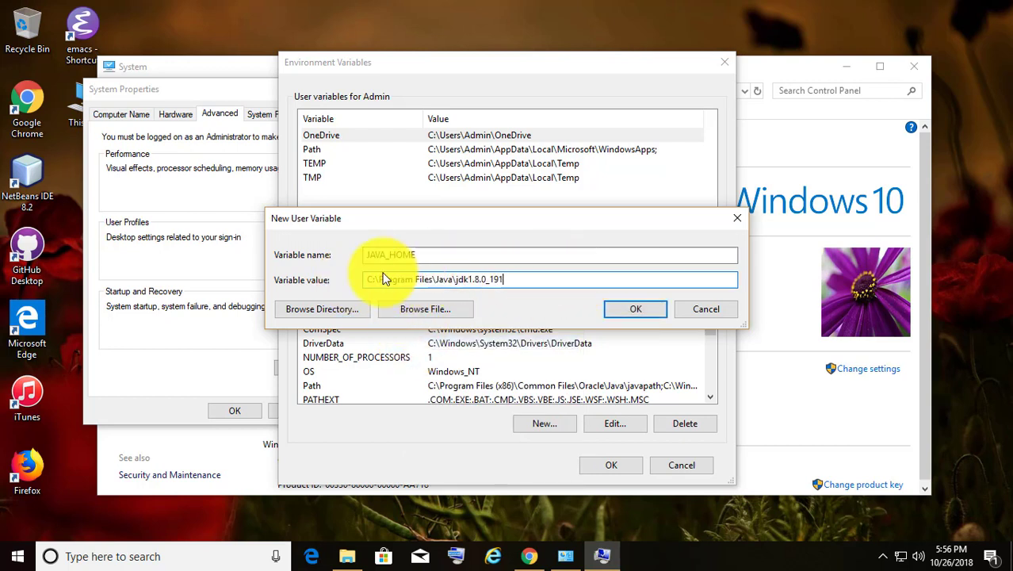
left_click(616, 313)
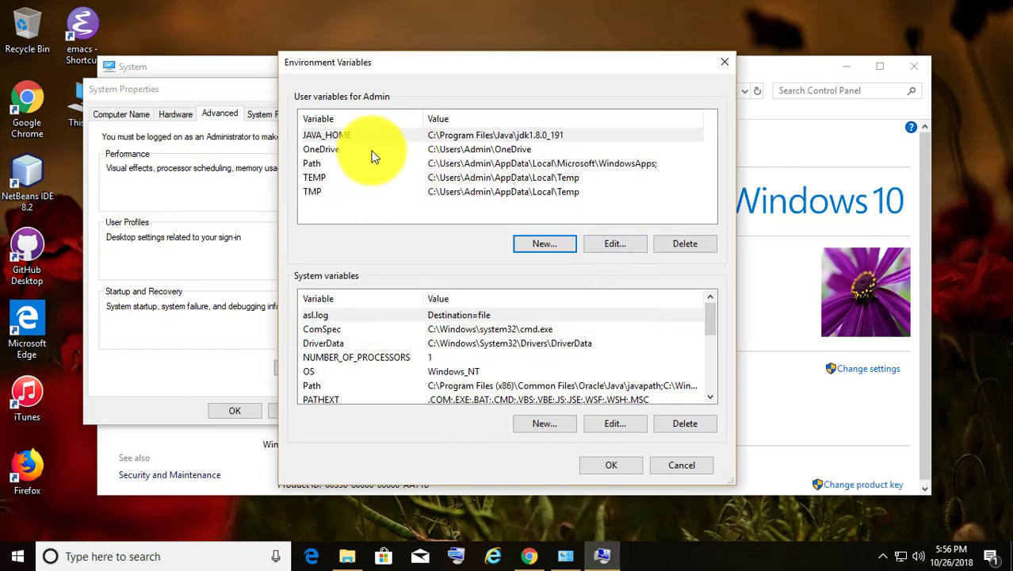
left_click(631, 469)
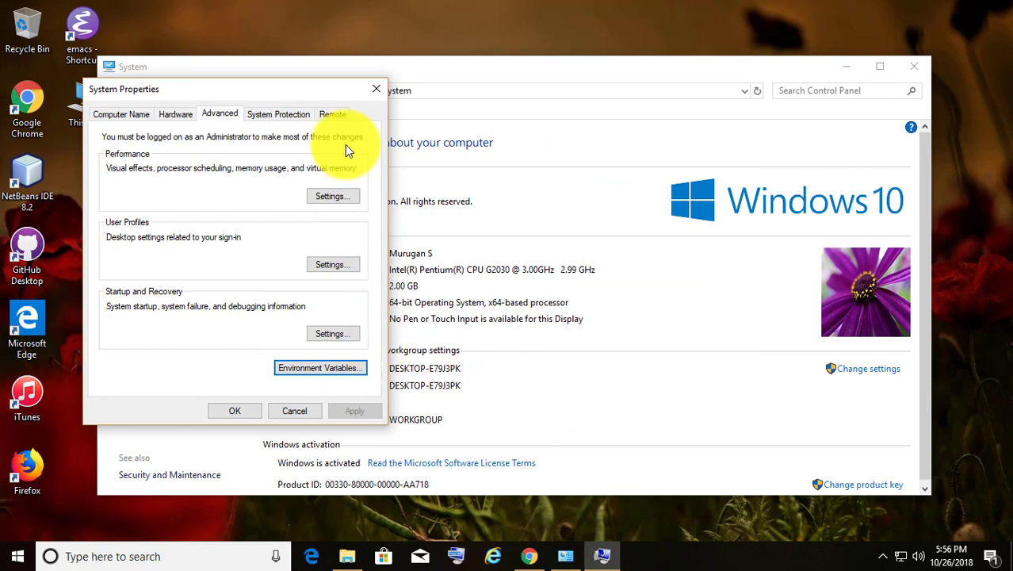
left_click(243, 414)
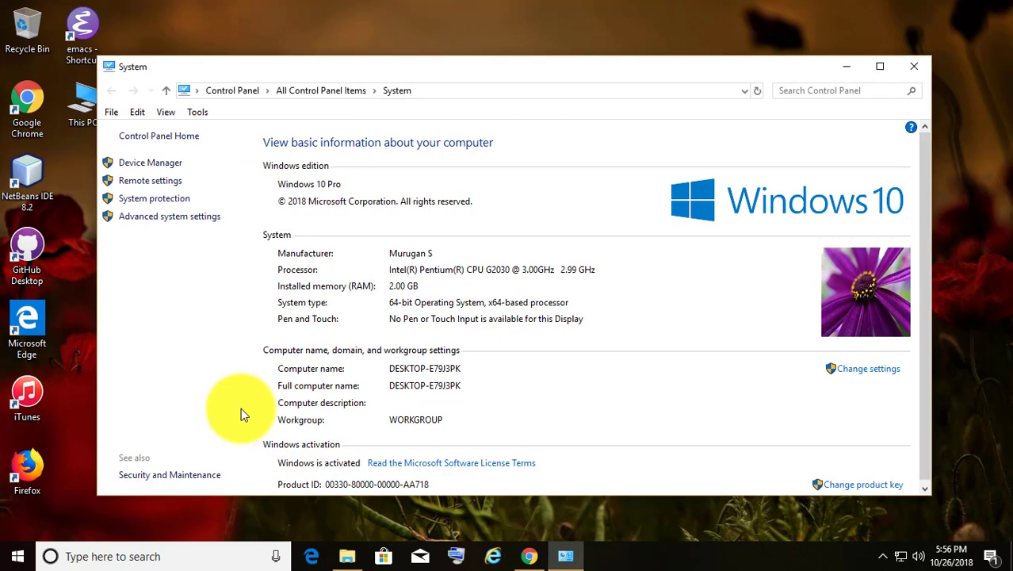
Move the System window aside and open the folder C:\Program Files\Java\jdk1.8.0_191\bin from This PC
left_click_drag(229, 67, 316, 61)
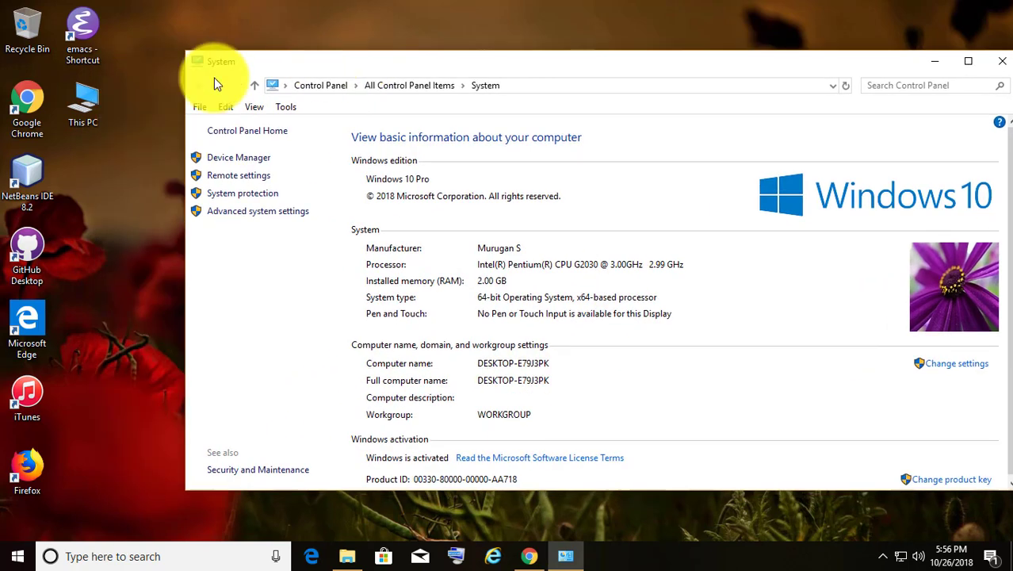
double_click(90, 102)
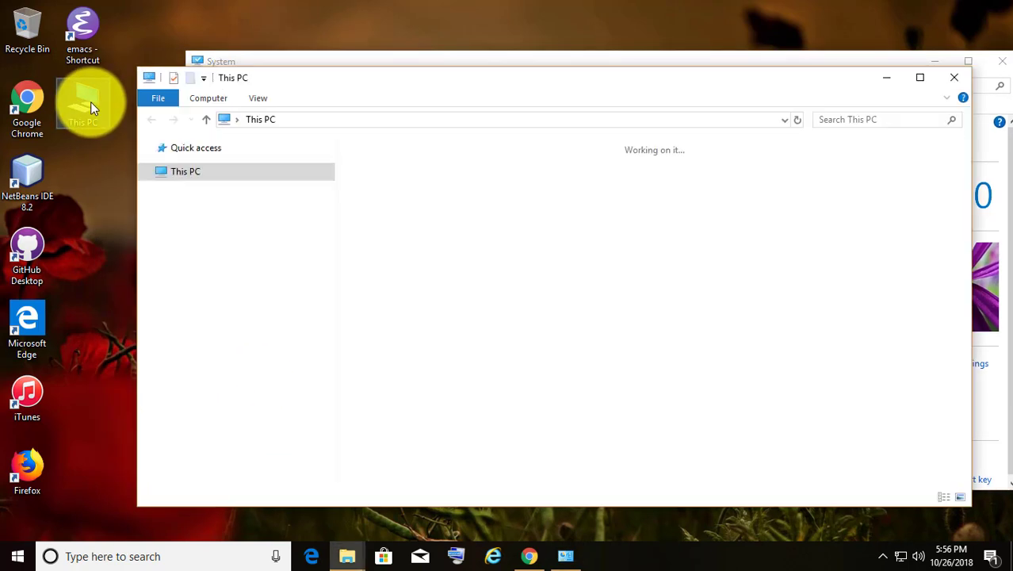
double_click(606, 342)
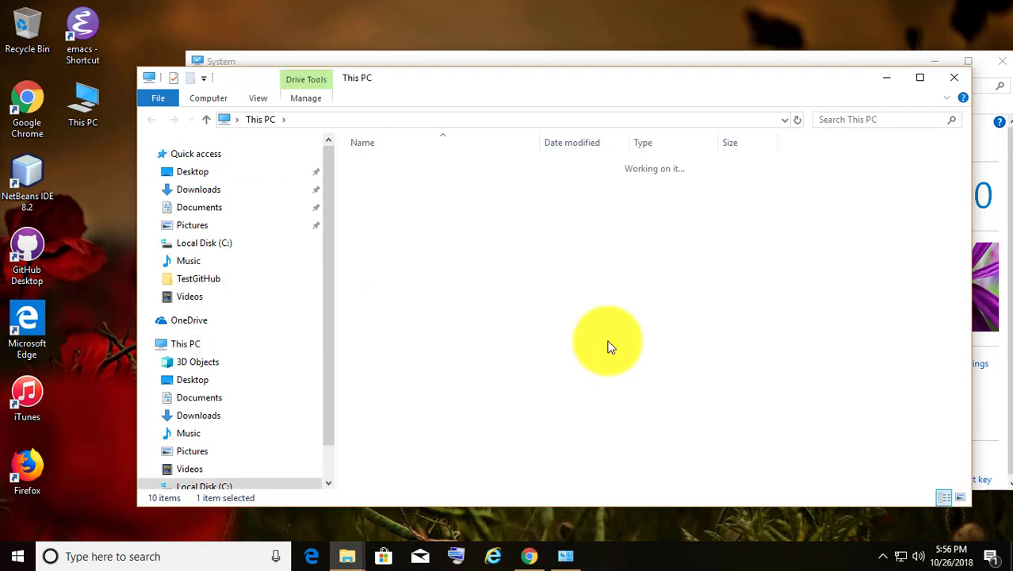
double_click(388, 197)
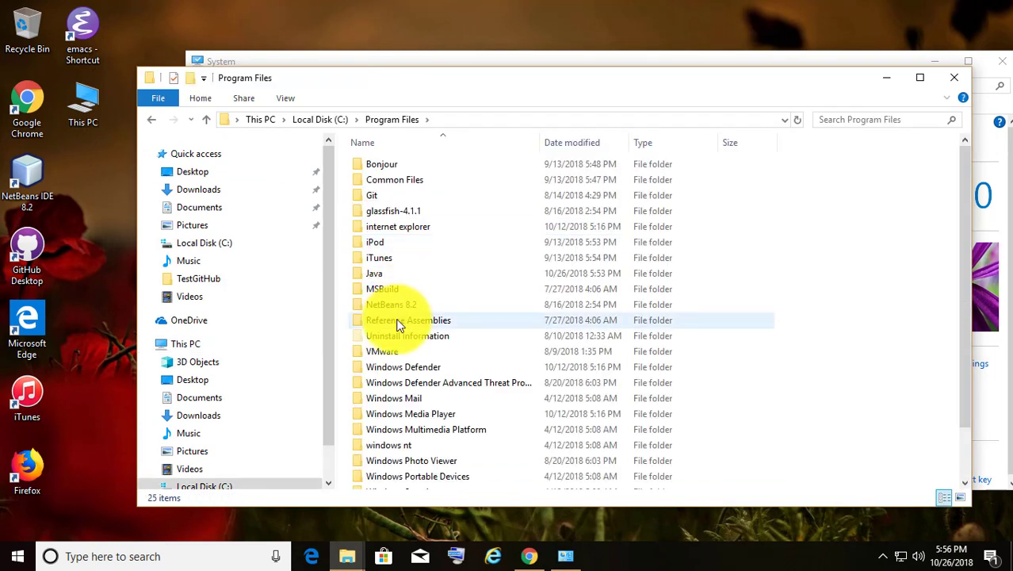
double_click(378, 275)
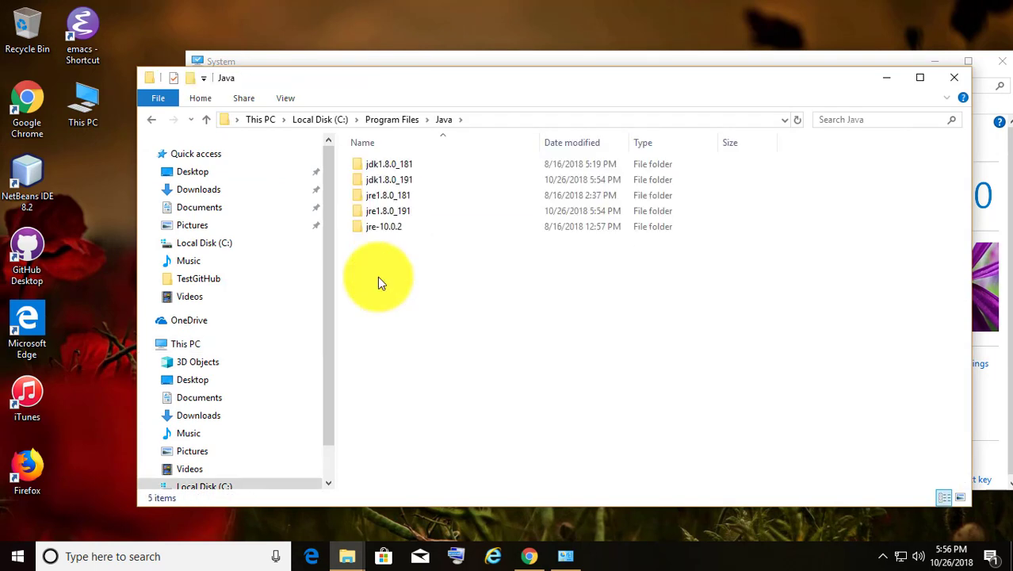
double_click(376, 179)
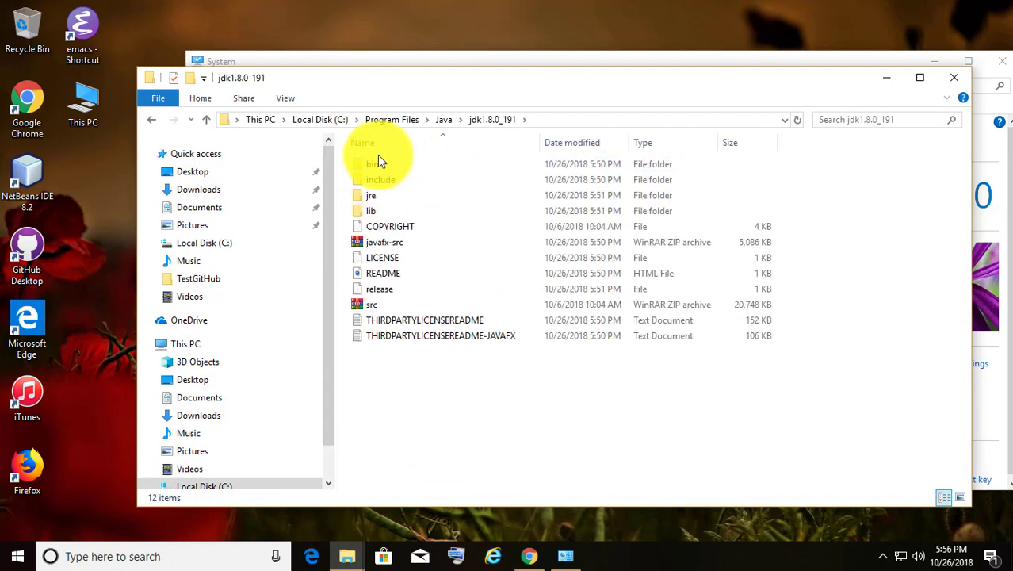
double_click(371, 164)
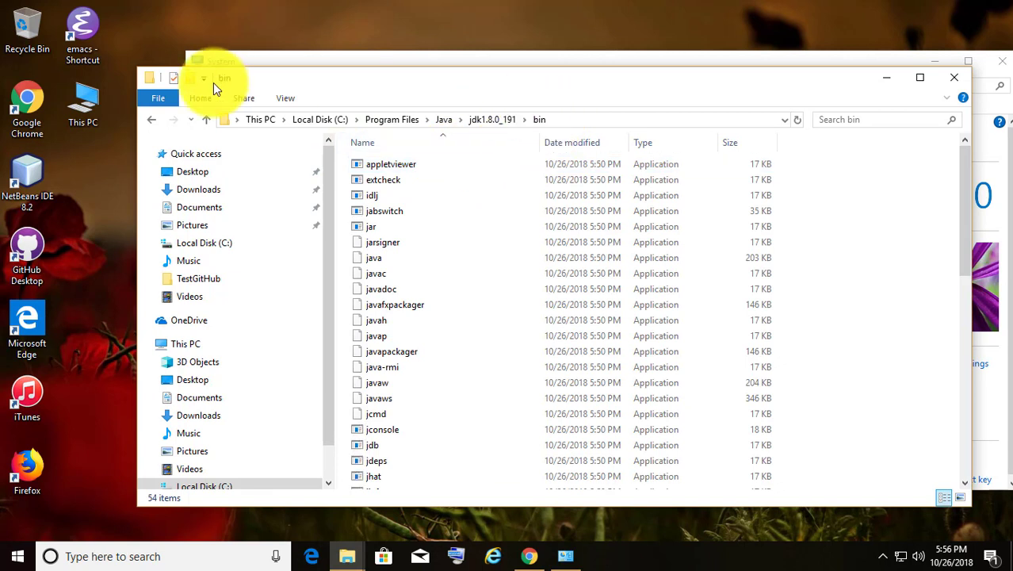
Copy the full path of the JDK's bin folder and minimize the File Explorer window
left_click(622, 123)
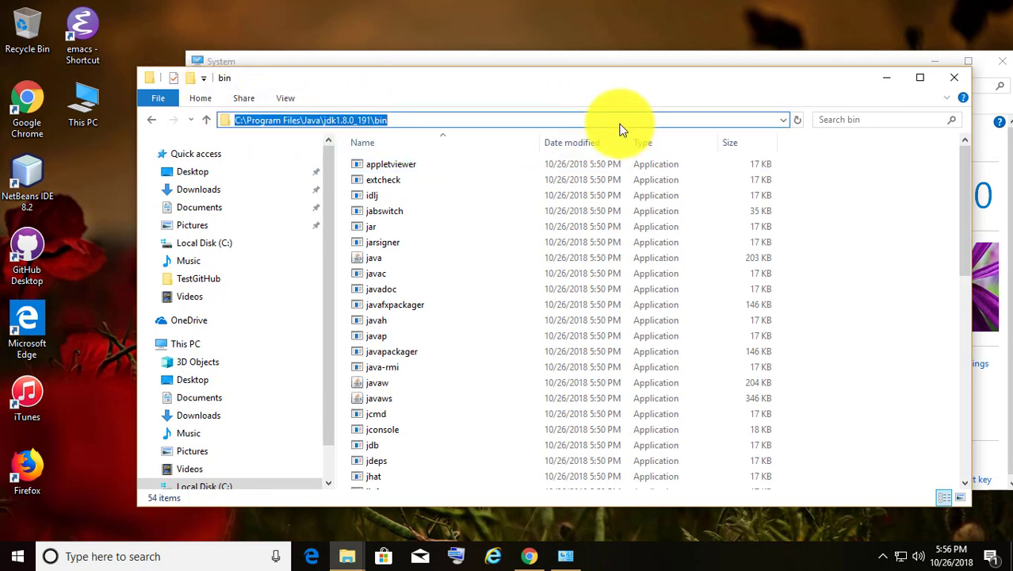
right_click(330, 122)
left_click(365, 171)
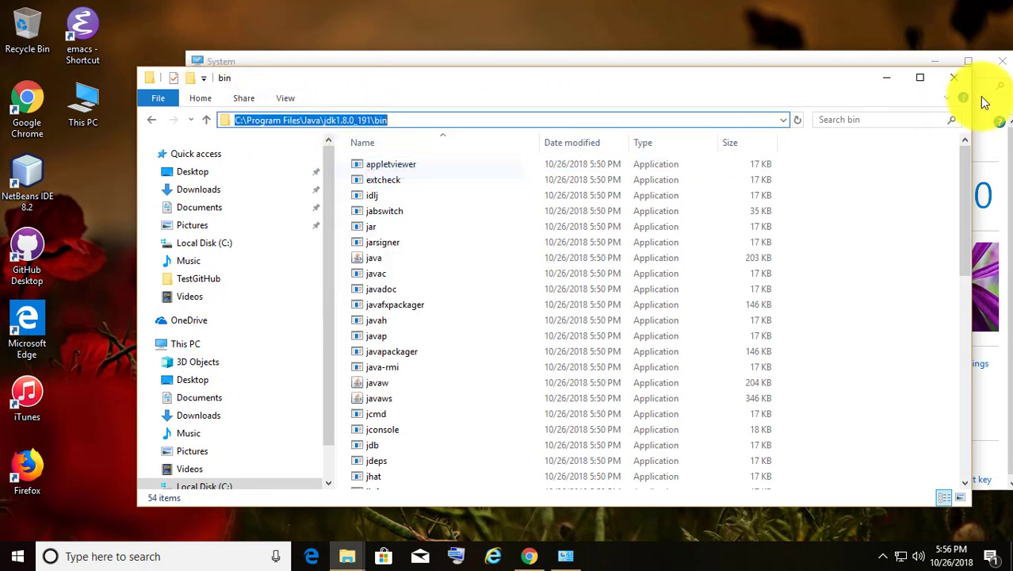
left_click(887, 77)
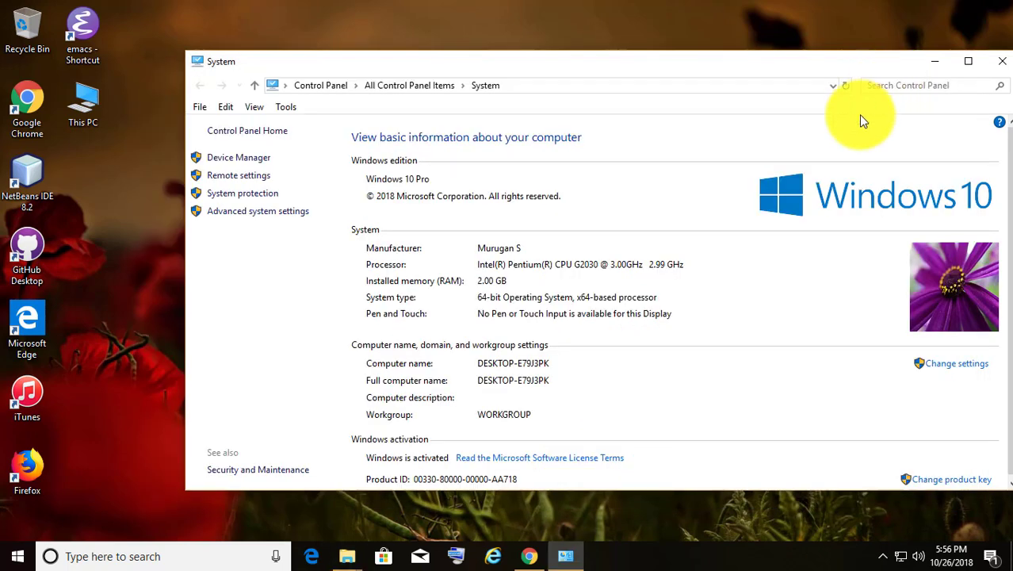
Add the entry C:\Program Files\Java\jdk1.8.0_191\bin to the system Path variable, confirm all dialogs and close the System window
left_click(237, 213)
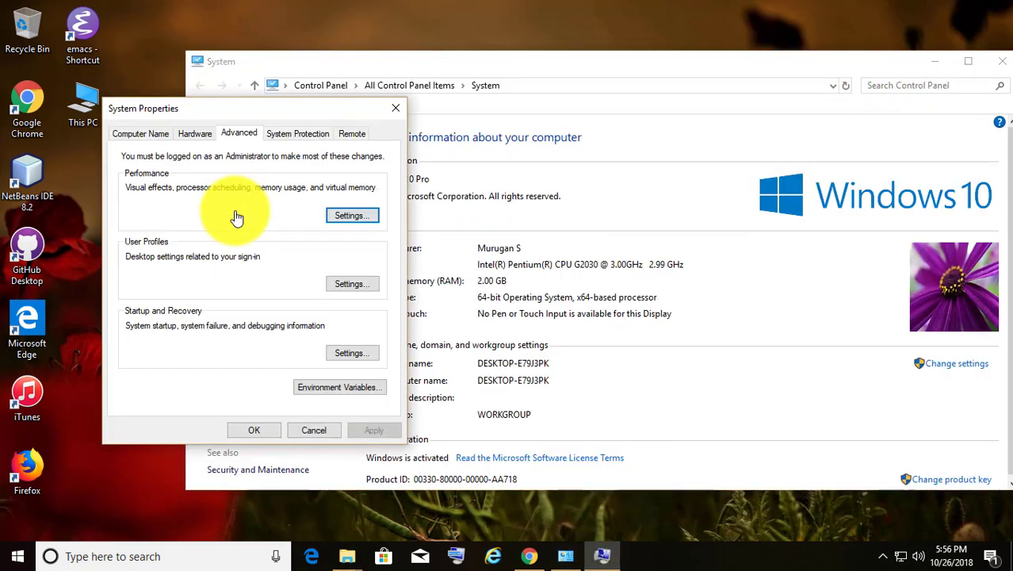
left_click(355, 388)
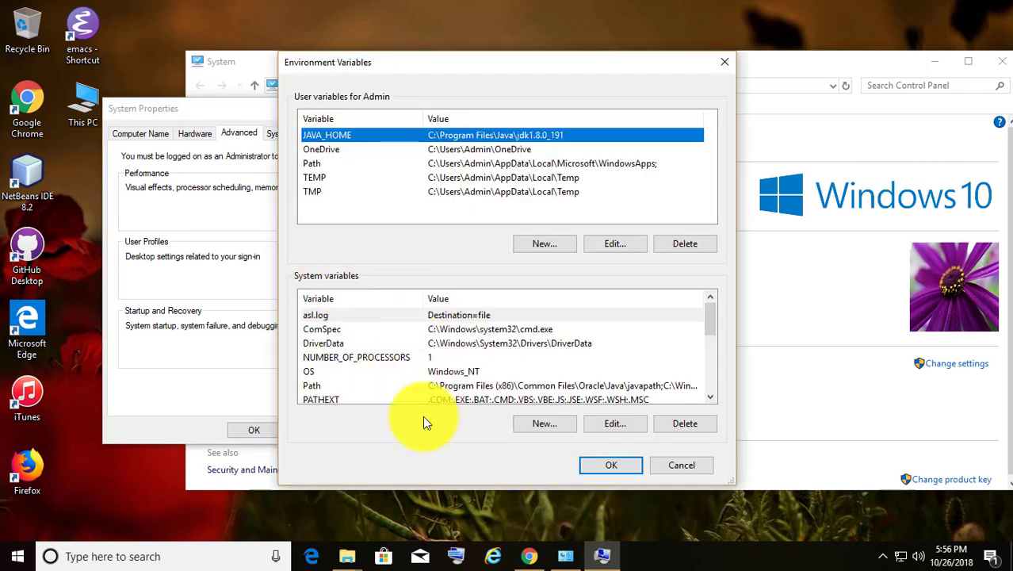
left_click(328, 387)
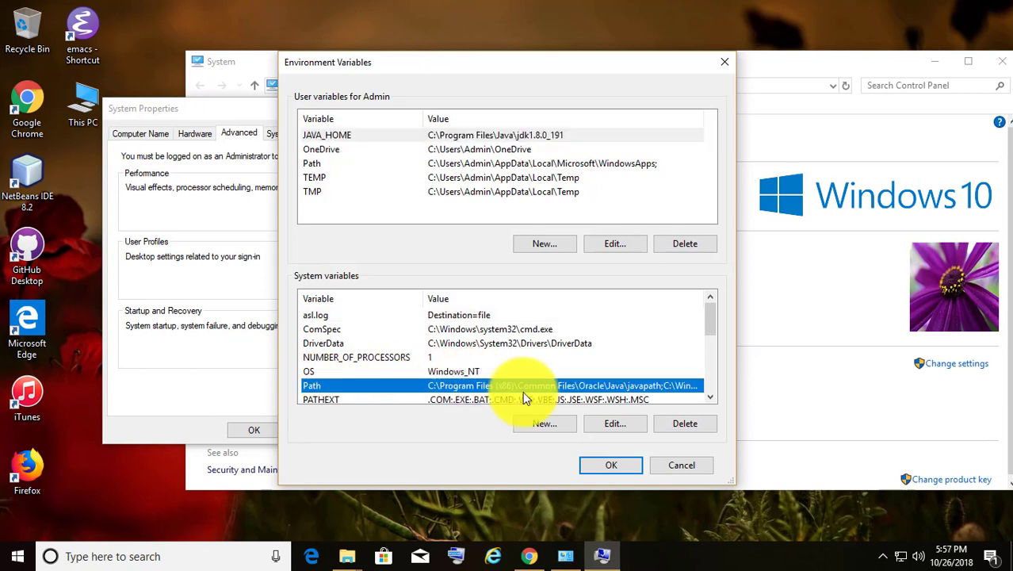
left_click(611, 424)
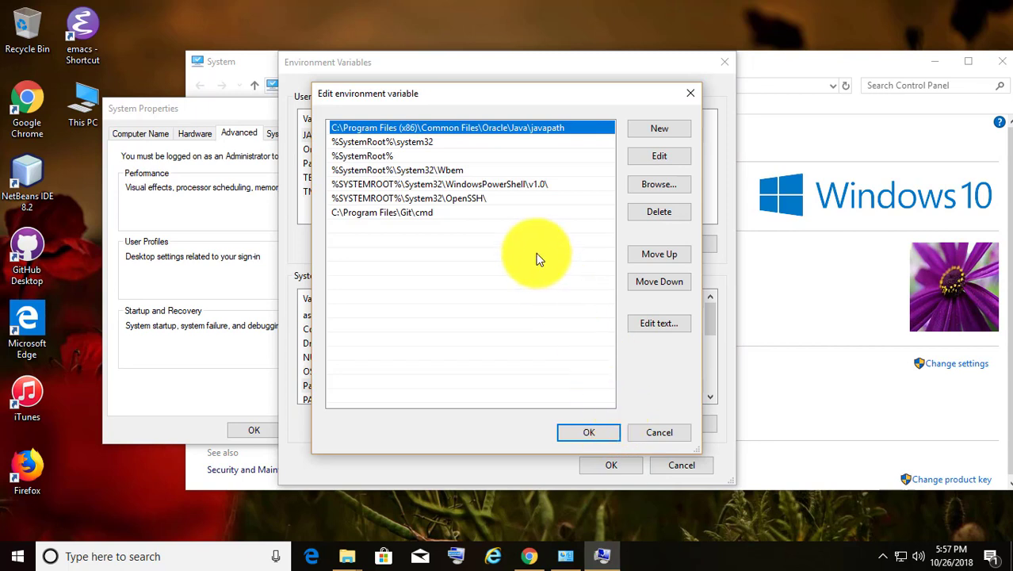
left_click(640, 130)
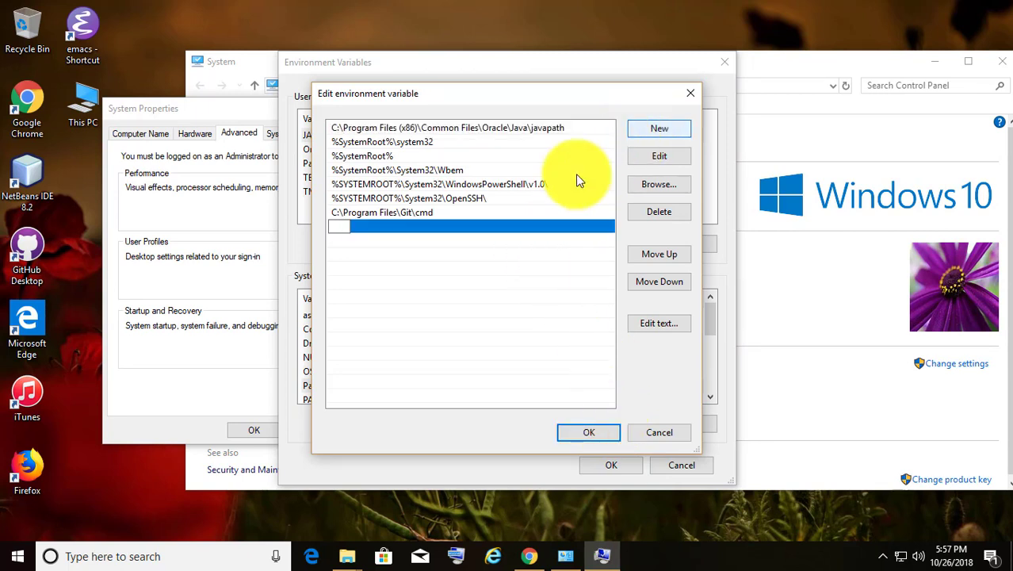
right_click(334, 228)
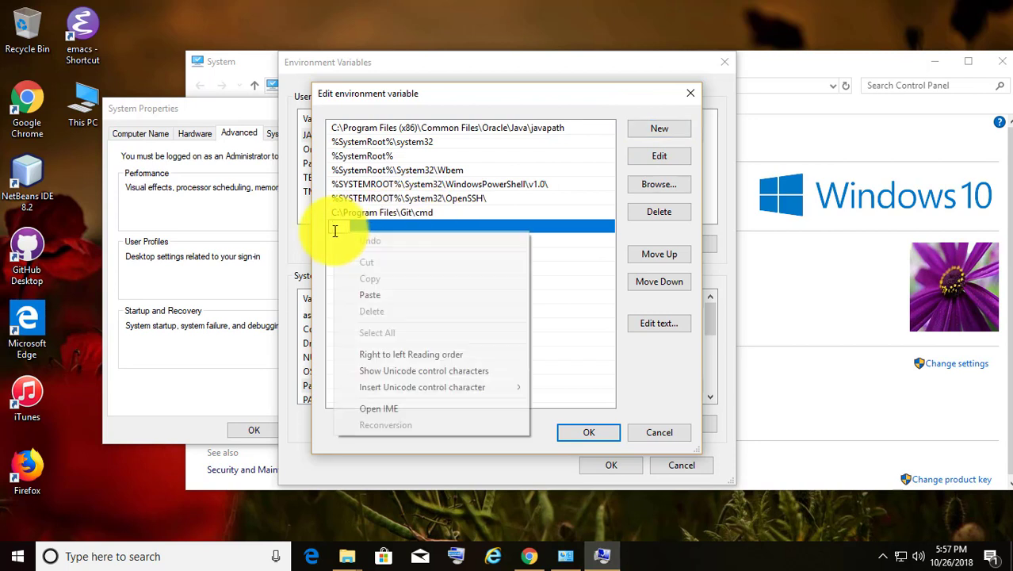
left_click(373, 302)
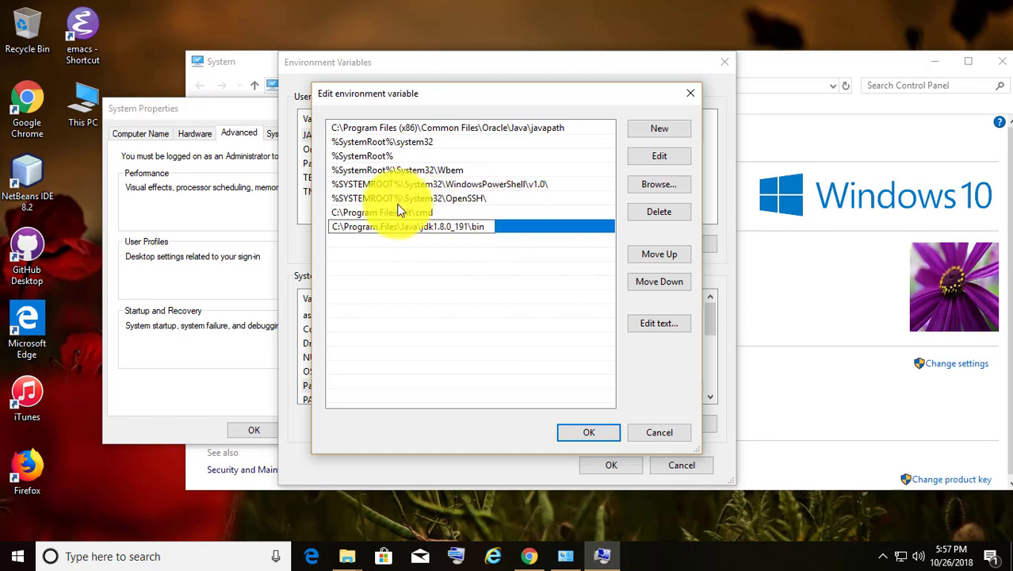
left_click(586, 432)
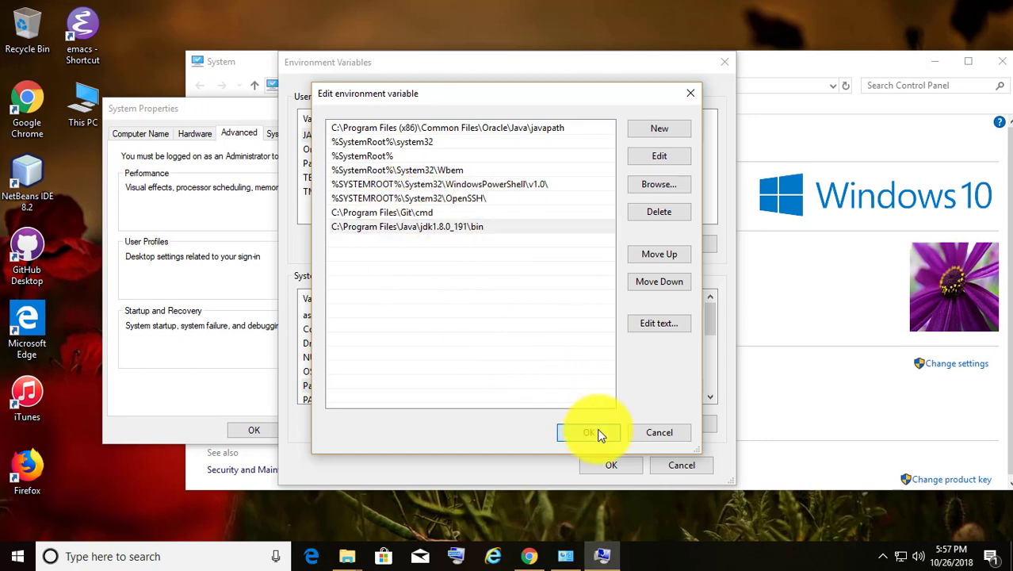
left_click(627, 468)
left_click(255, 429)
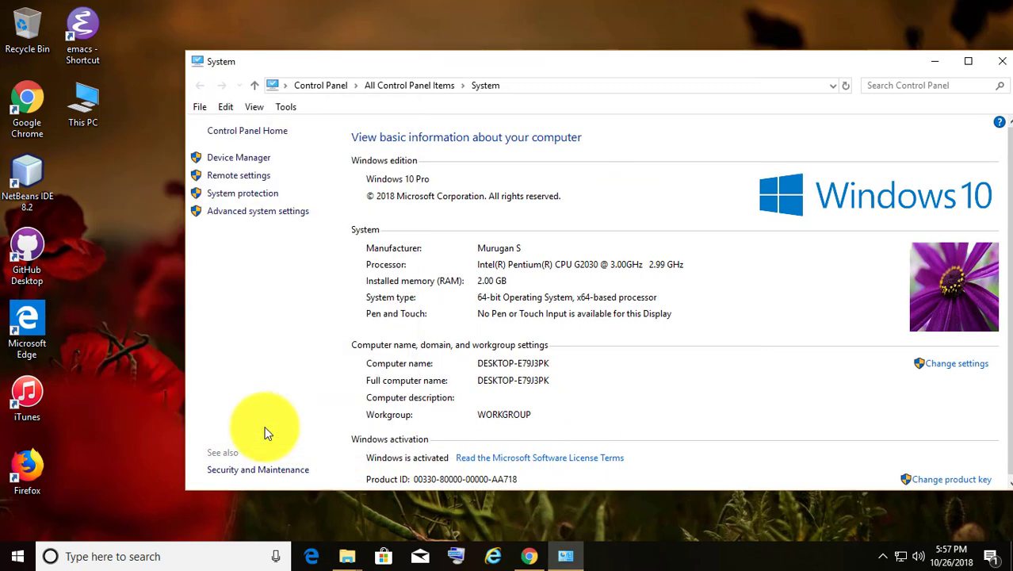
left_click(1002, 61)
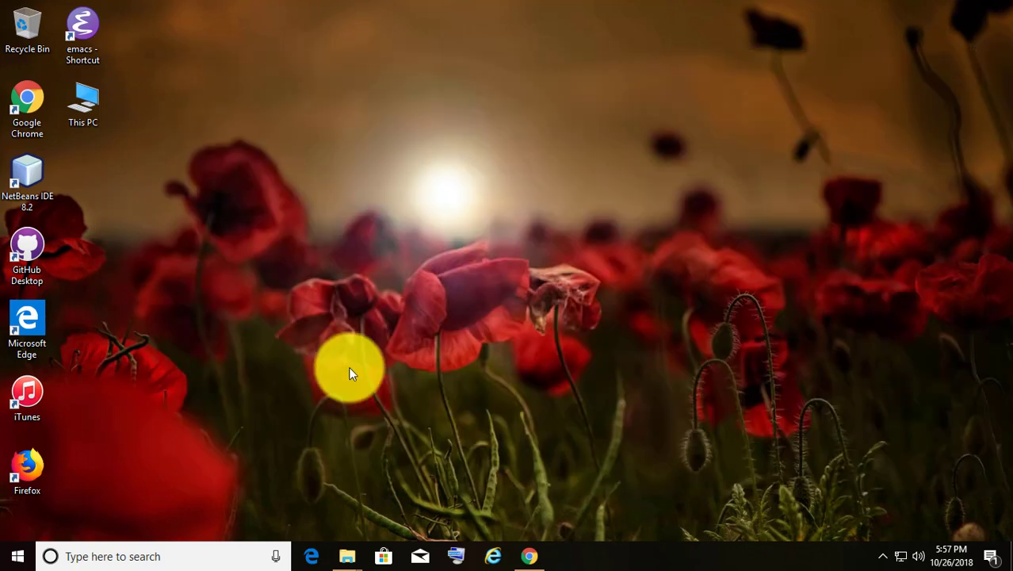
Search Windows for cmd, open Command Prompt and move its window clear of the desktop shortcuts
left_click(93, 556)
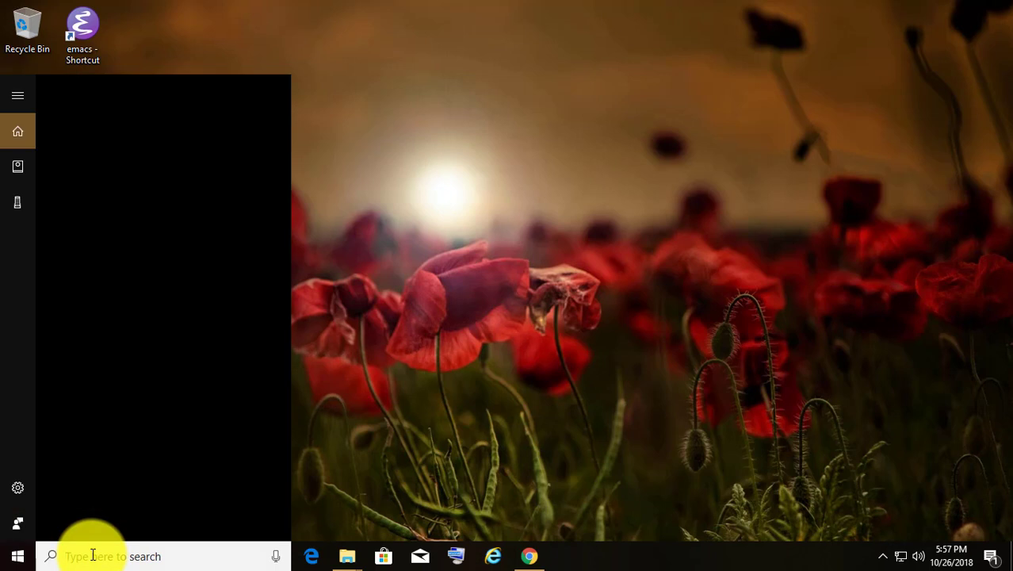
type("dmd")
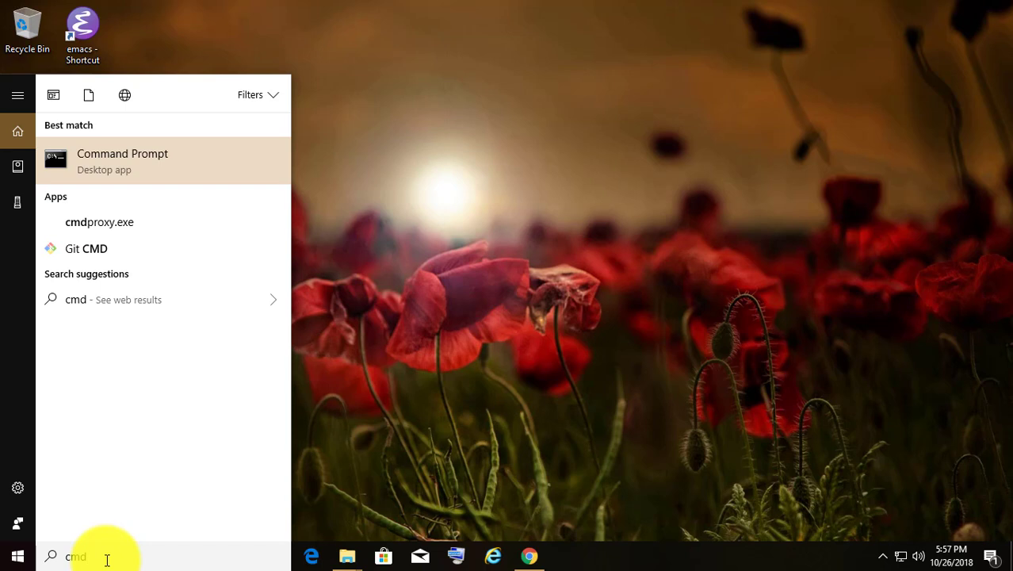
left_click(101, 160)
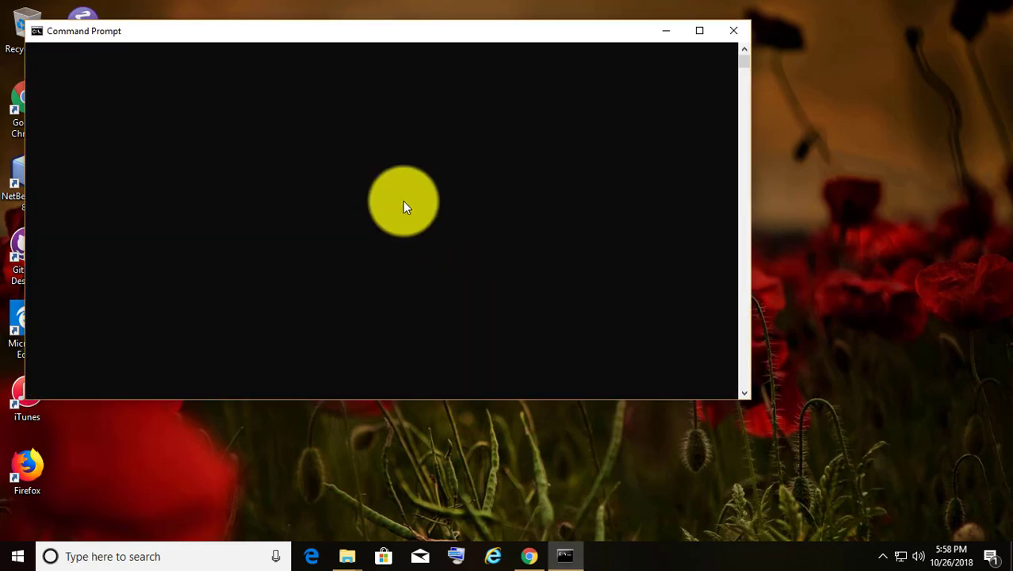
left_click_drag(321, 30, 416, 32)
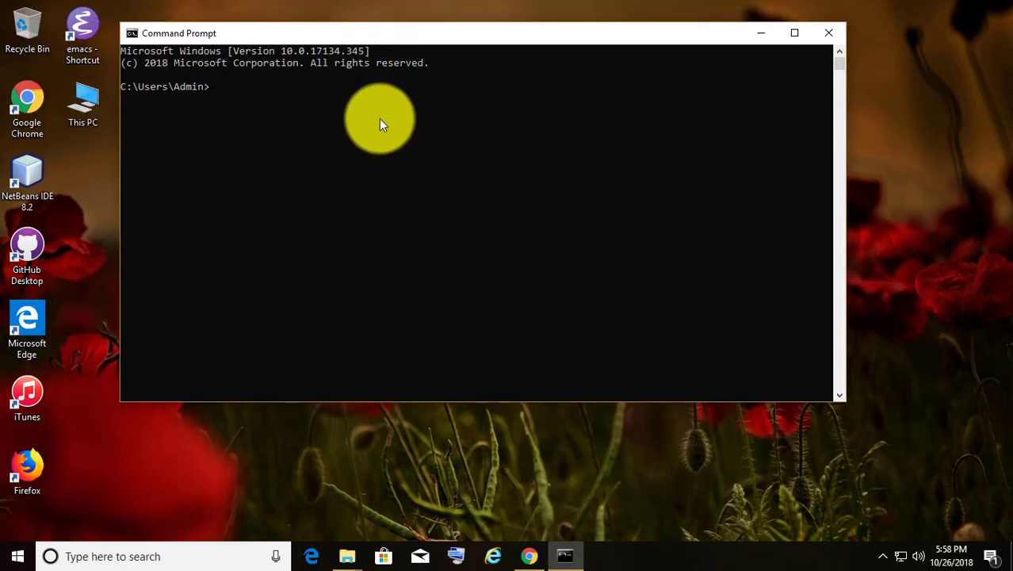
Run the javac command and examine its output from the beginning to check the Java setup
type("javac")
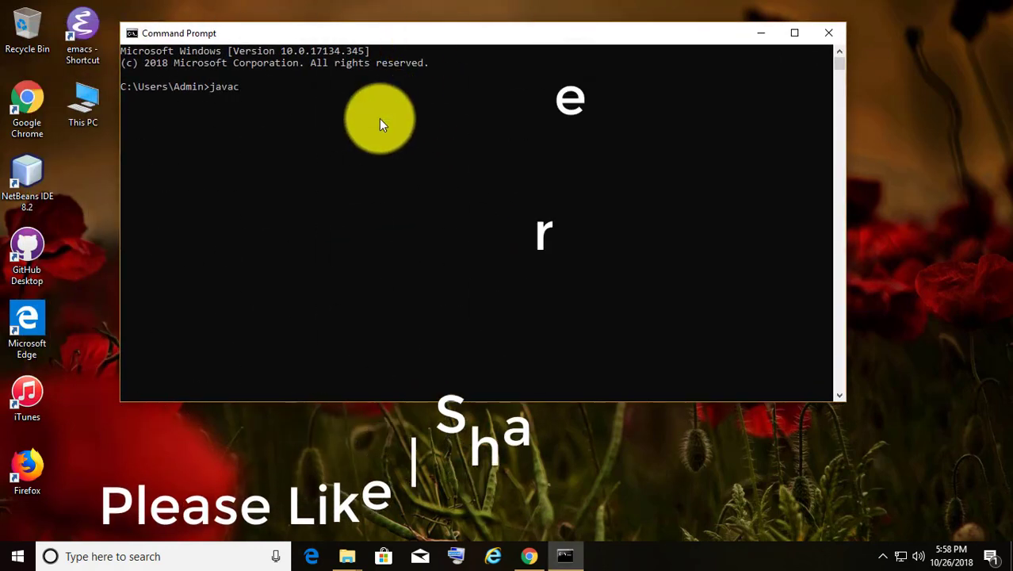
key("Return")
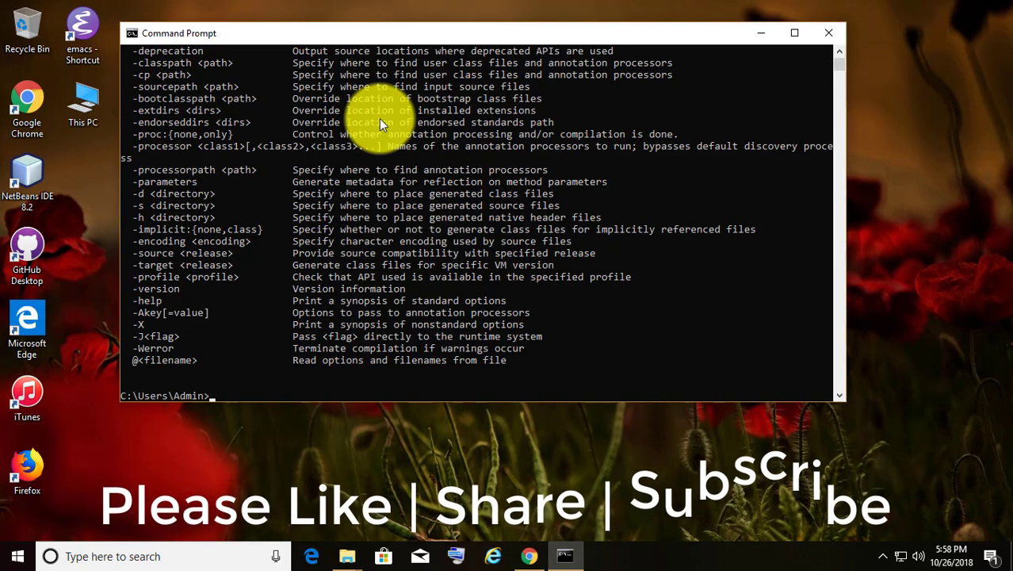
scroll(379, 120, "up", 2)
scroll(379, 119, "up", 1)
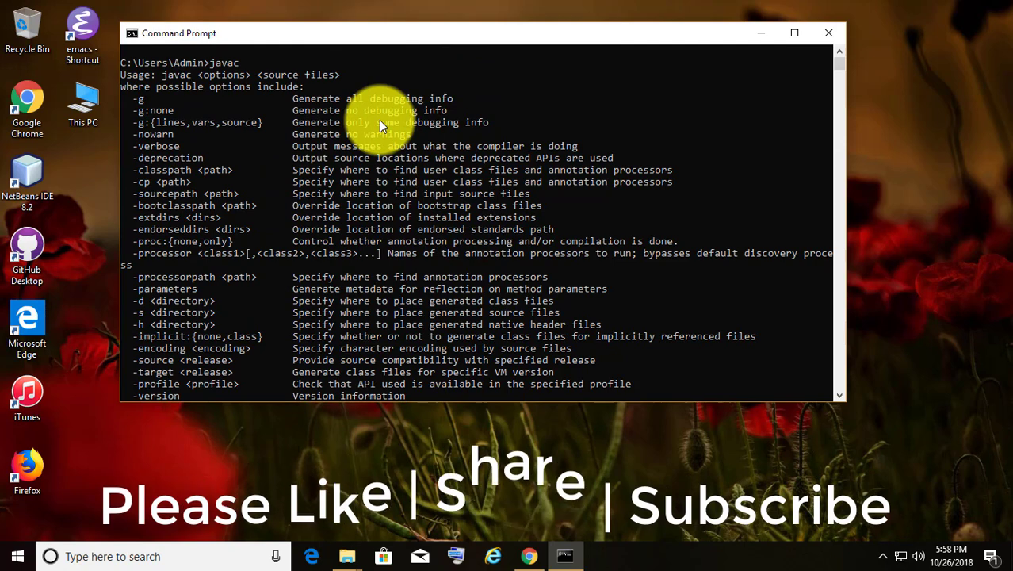